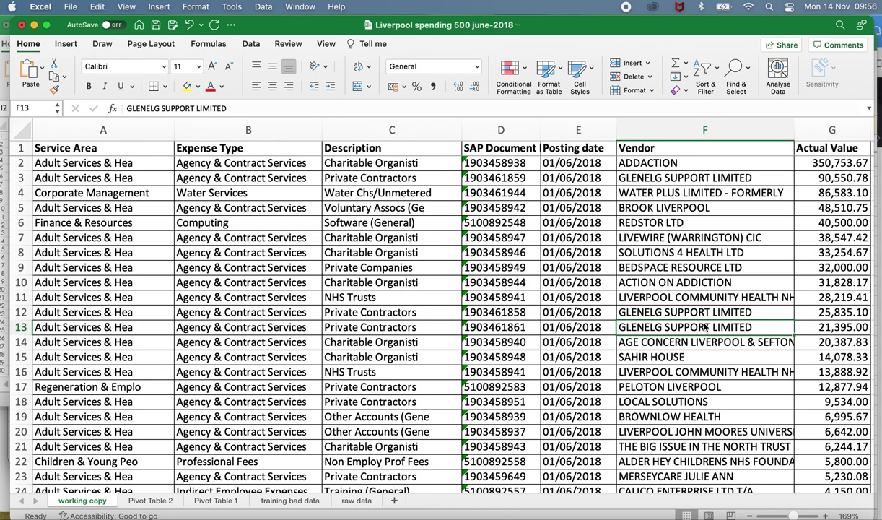
Step: Jump to the top of the Vendor column, then select empty cell I2 for the mean
key(ctrl+Up)
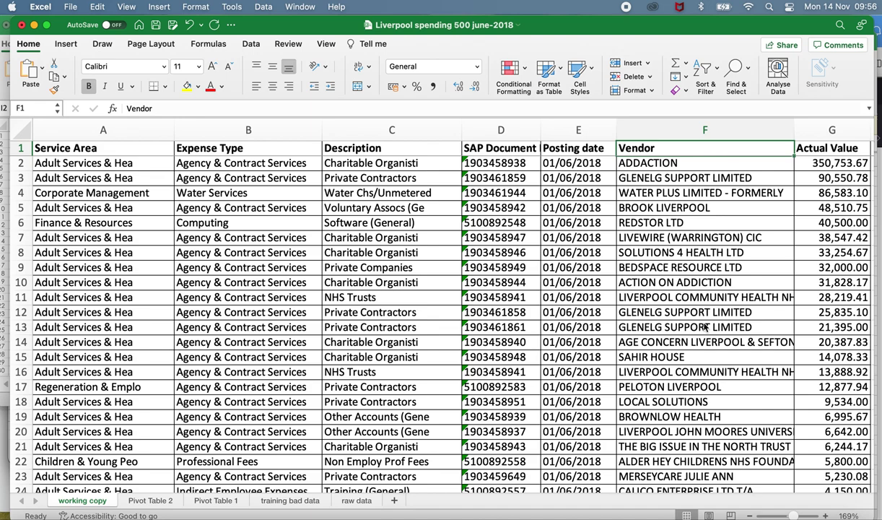
scroll(705, 327, right, 3)
scroll(704, 327, right, 3)
scroll(705, 328, right, 2)
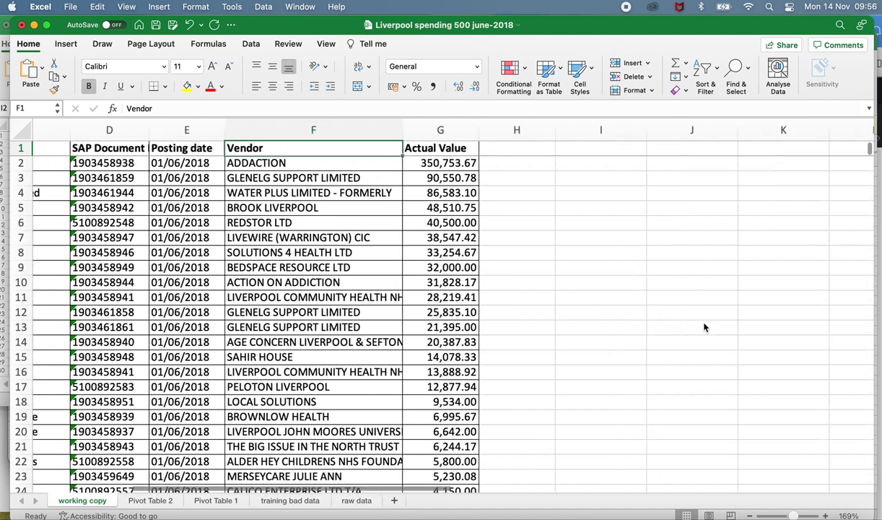
scroll(704, 327, right, 2)
scroll(704, 327, right, 1)
scroll(705, 328, right, 1)
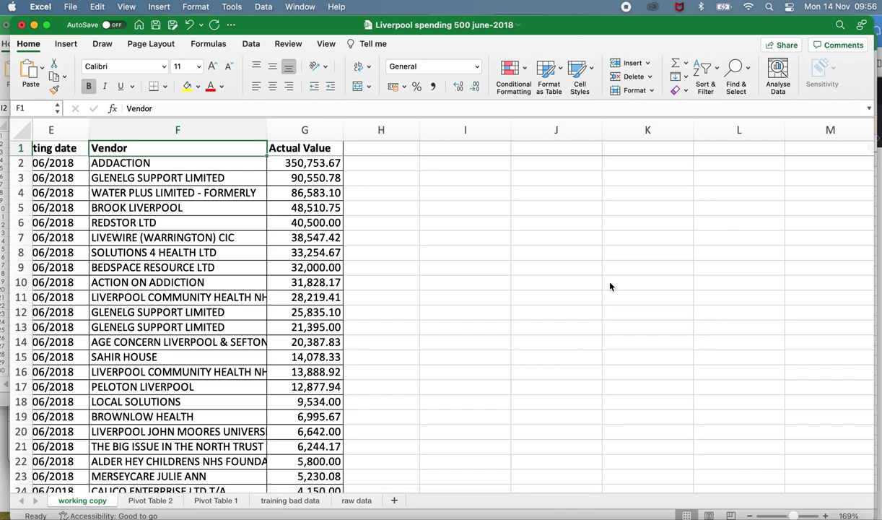
click(463, 161)
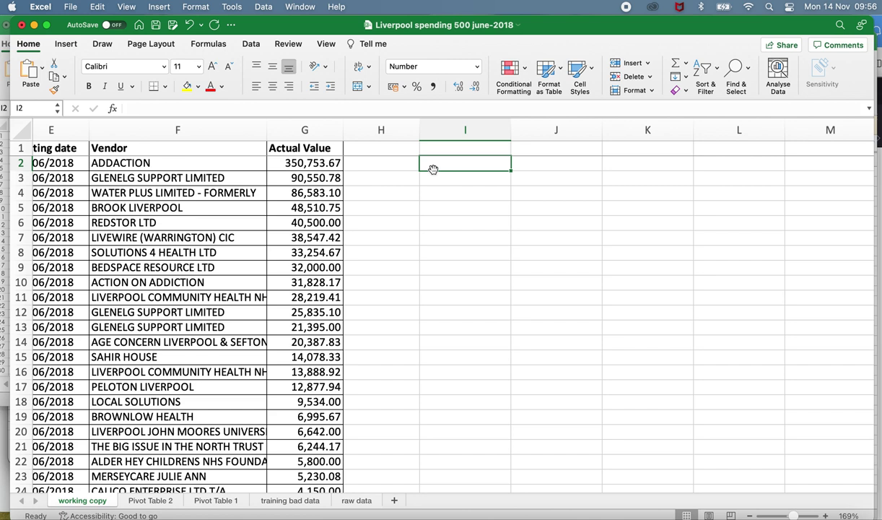
Step: Start the formula =AVERAGE( in cell I2
text(=)
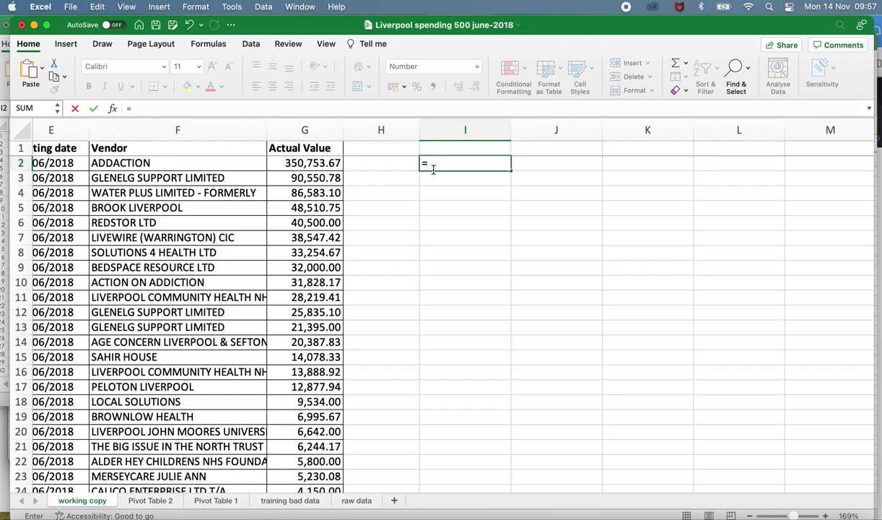
text(AV)
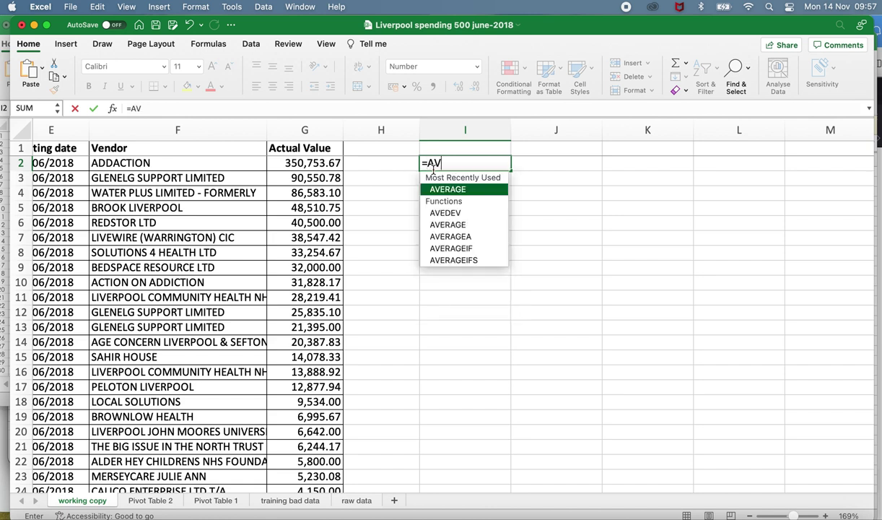
text(E)
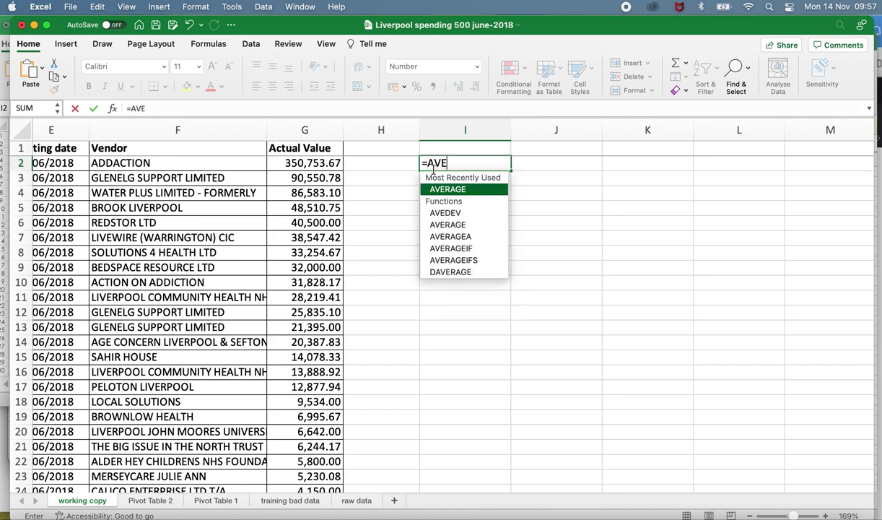
text(R)
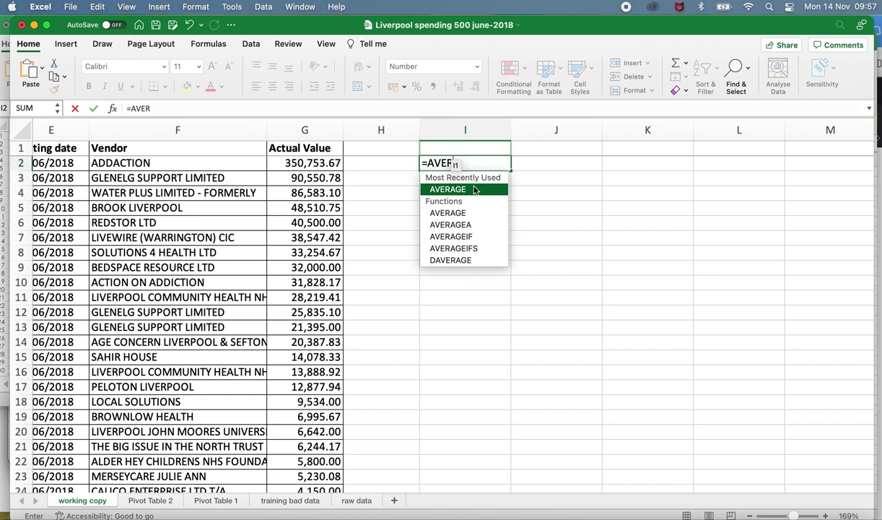
text(AGE)
text(()
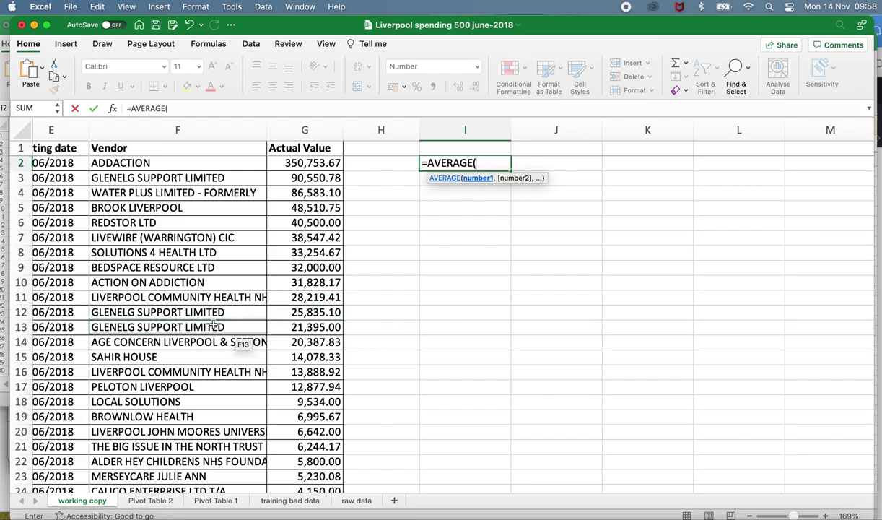
scroll(209, 326, left, 3)
scroll(208, 326, left, 5)
scroll(208, 326, left, 4)
scroll(209, 326, left, 2)
scroll(209, 327, right, 2)
scroll(209, 326, right, 8)
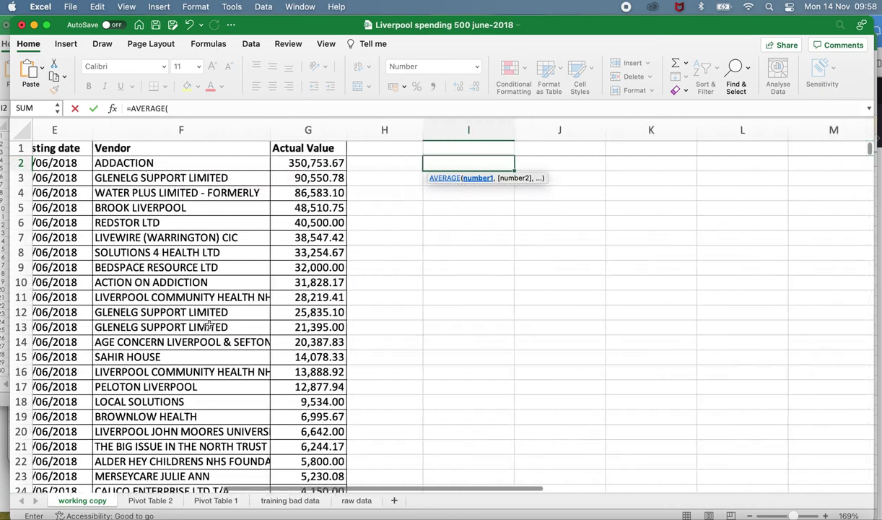
scroll(209, 326, right, 1)
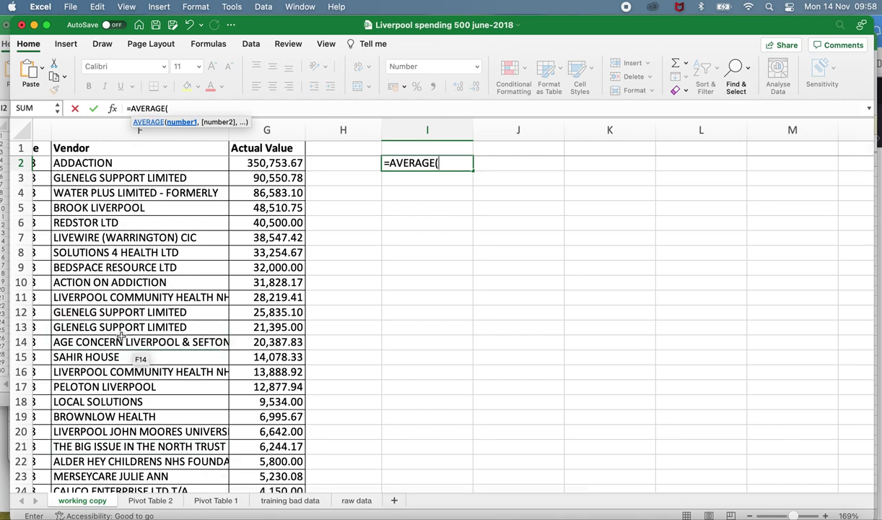
scroll(121, 334, left, 8)
scroll(121, 334, left, 3)
scroll(121, 334, down, 1)
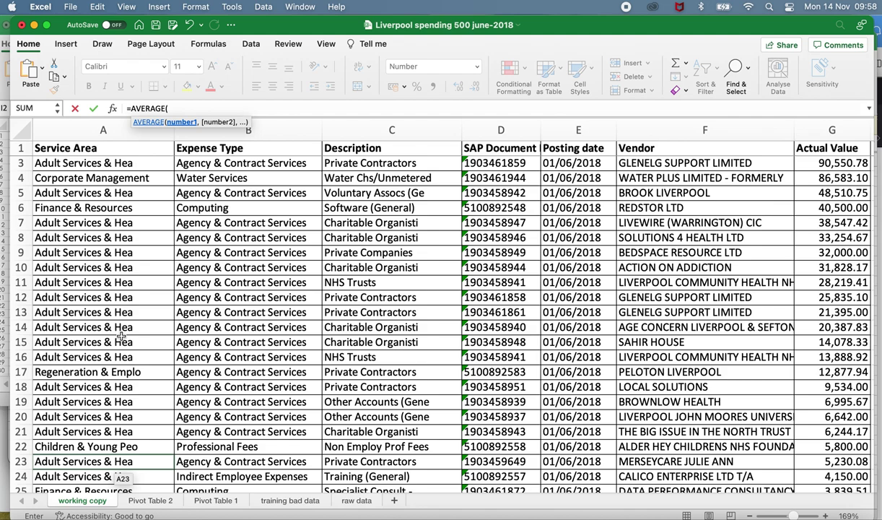
scroll(121, 336, up, 1)
scroll(137, 336, right, 5)
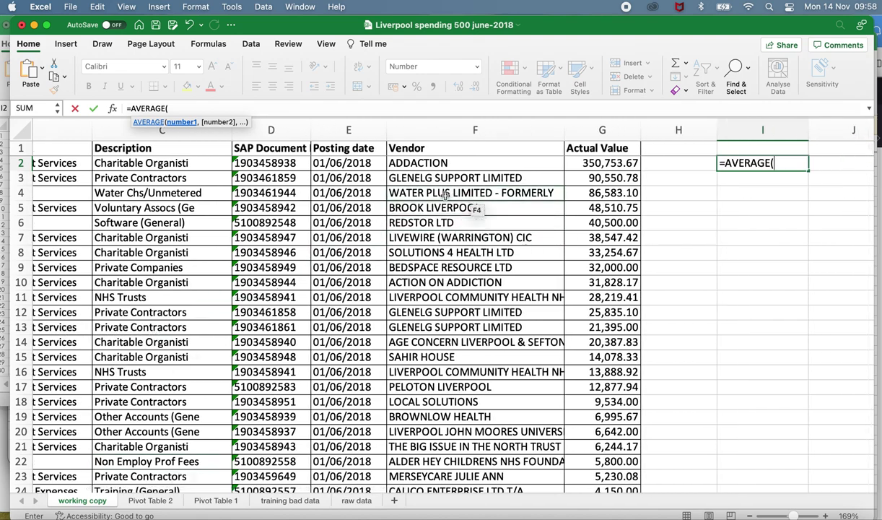
scroll(440, 231, left, 5)
scroll(440, 236, down, 1)
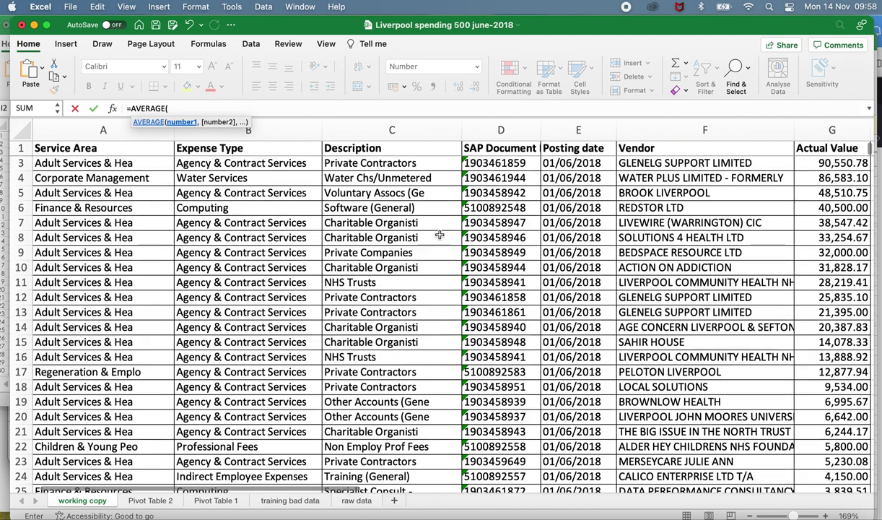
scroll(438, 234, up, 1)
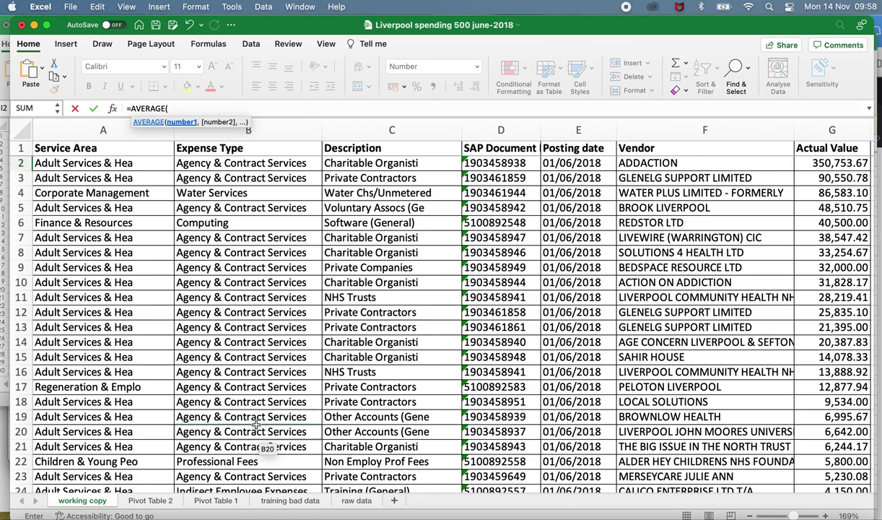
scroll(258, 432, down, 2)
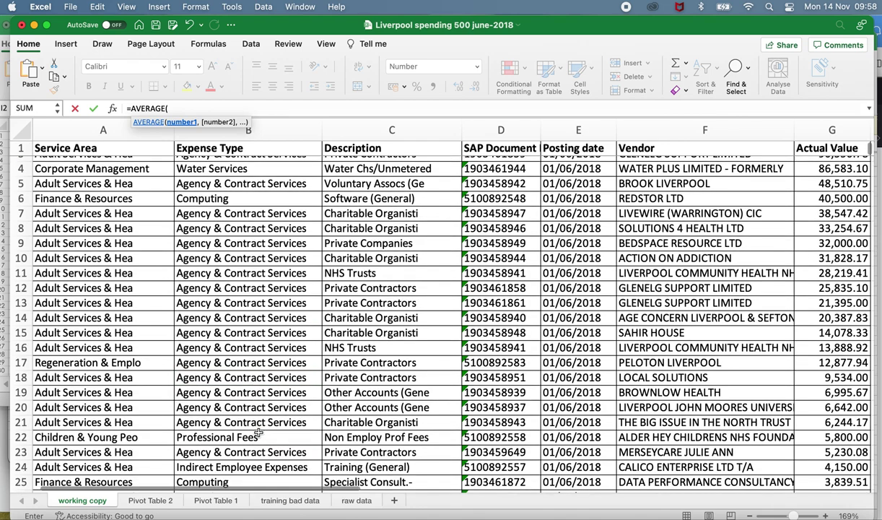
scroll(258, 432, down, 4)
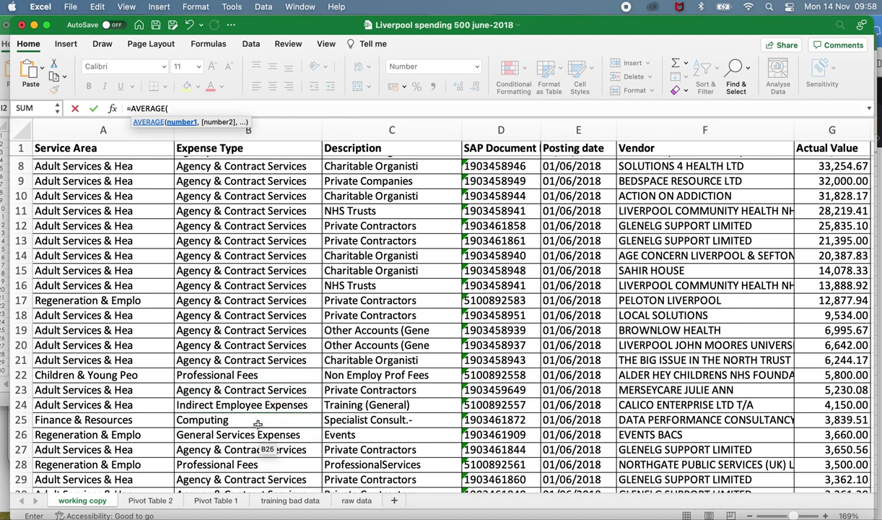
scroll(258, 425, up, 3)
scroll(257, 425, right, 2)
scroll(258, 425, right, 5)
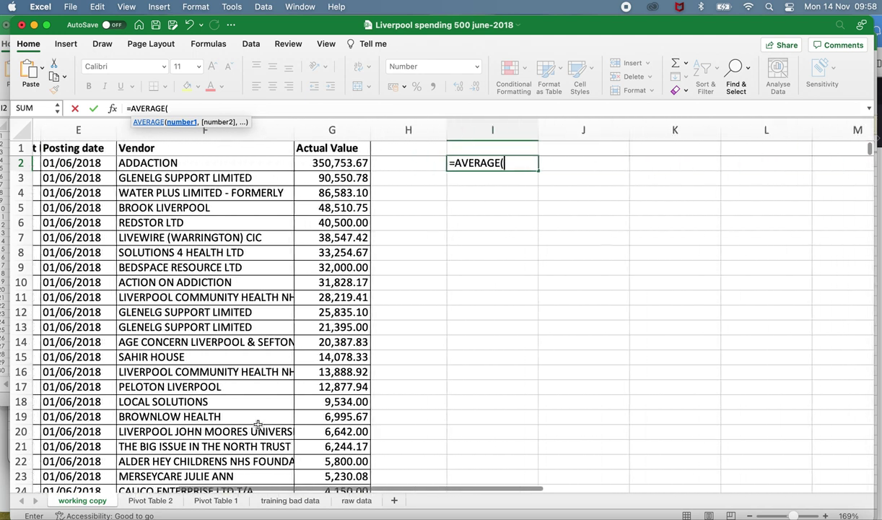
scroll(258, 424, left, 1)
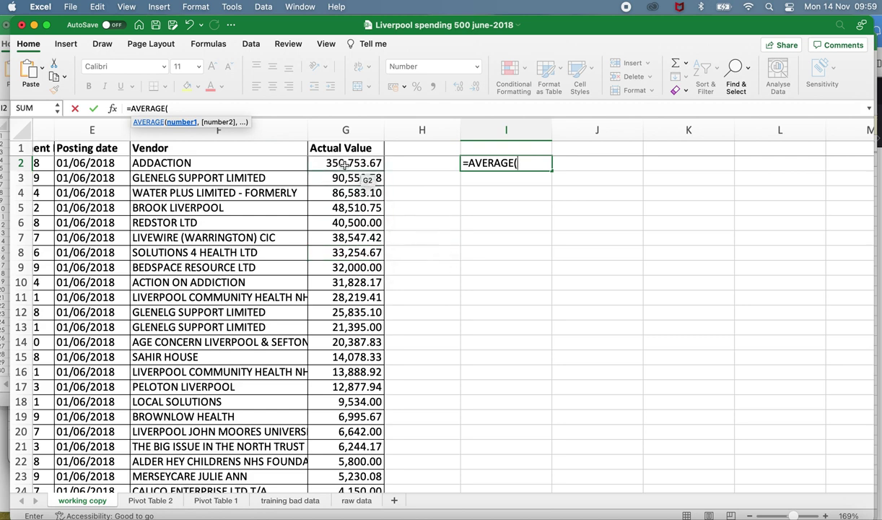
Step: Set the AVERAGE range in I2 to G2:G2800, correcting the end row from 2767
mouse_move(346, 163)
mouse_down()
mouse_move(404, 466)
mouse_move(434, 451)
mouse_up()
scroll(368, 353, up, 4)
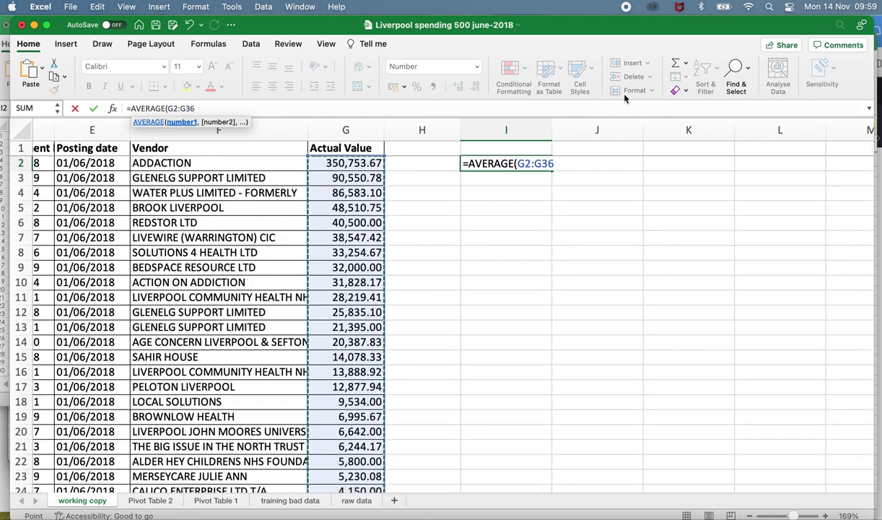
scroll(831, 182, down, 1)
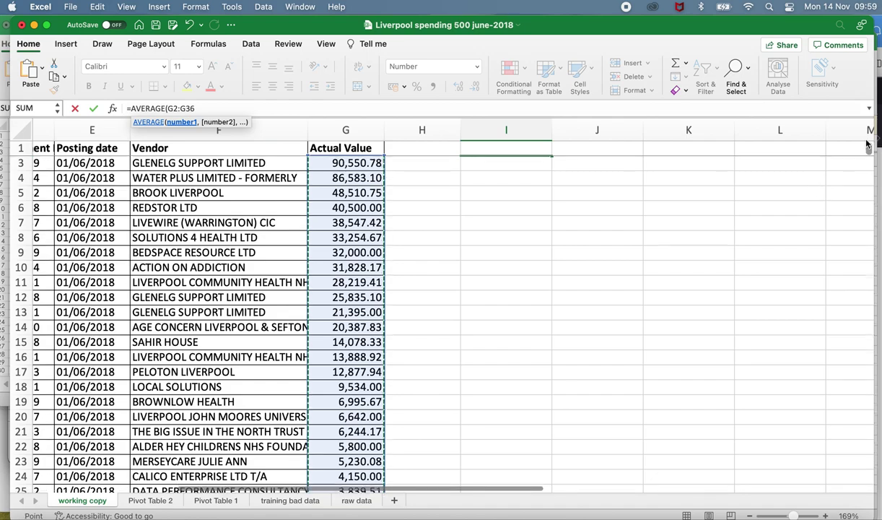
mouse_move(869, 148)
mouse_down()
mouse_move(860, 451)
mouse_move(868, 493)
mouse_up()
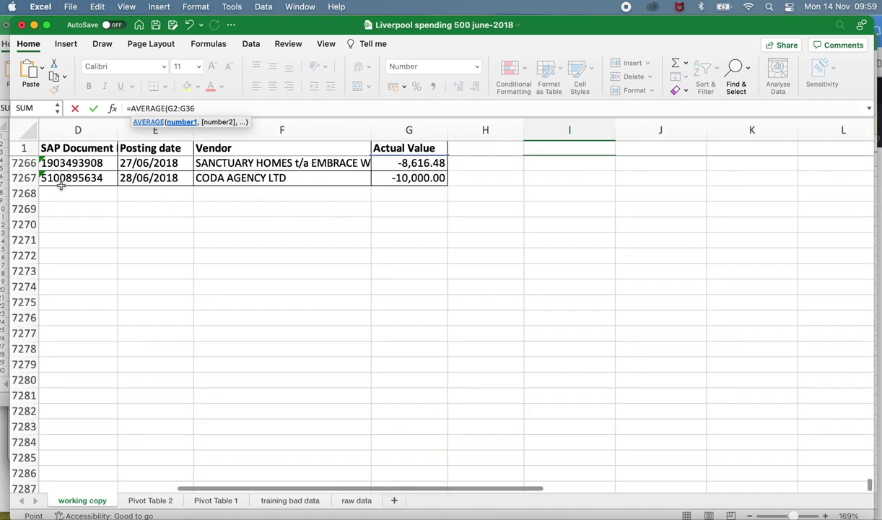
scroll(794, 444, down, 2)
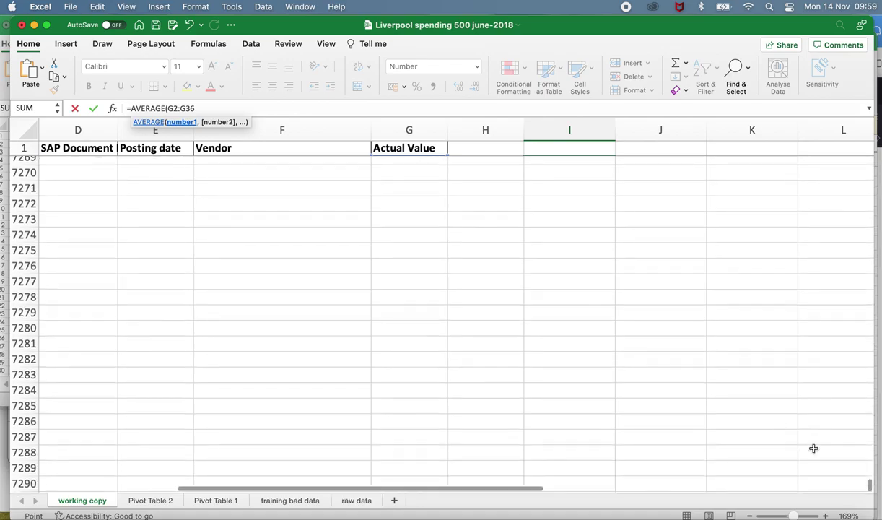
scroll(870, 462, up, 4)
drag(869, 483, 859, 148)
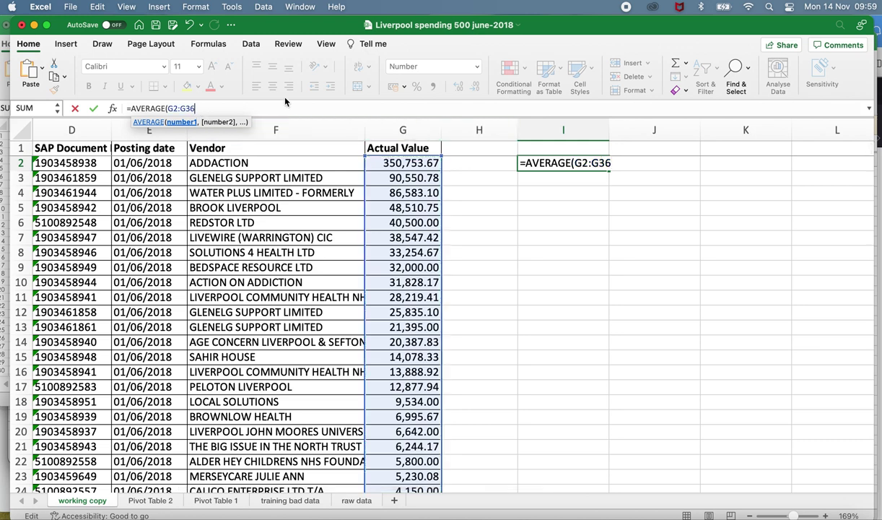
key(BackSpace)
key(BackSpace)
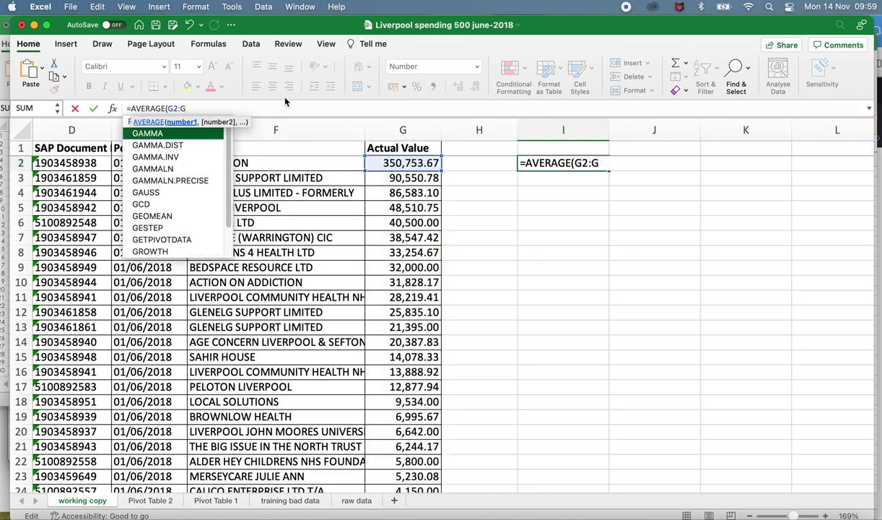
key(BackSpace)
key(BackSpace)
key(BackSpace)
key(BackSpace)
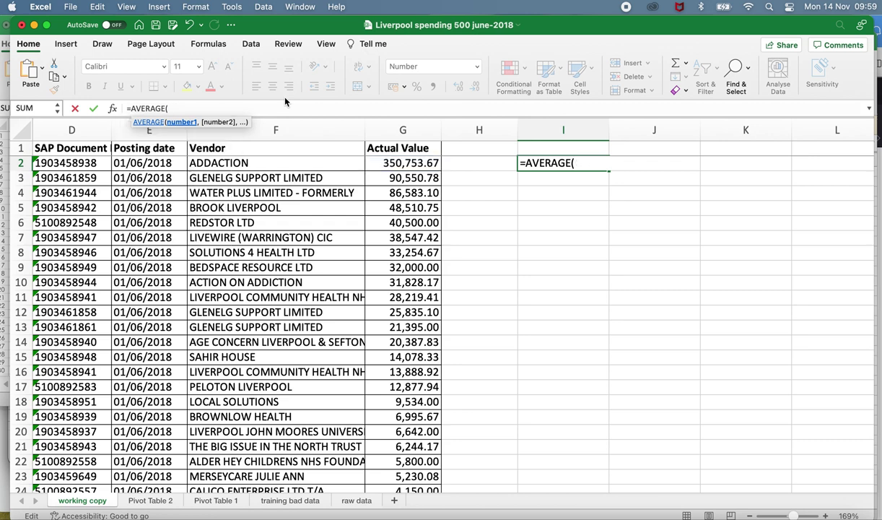
text(G2:G)
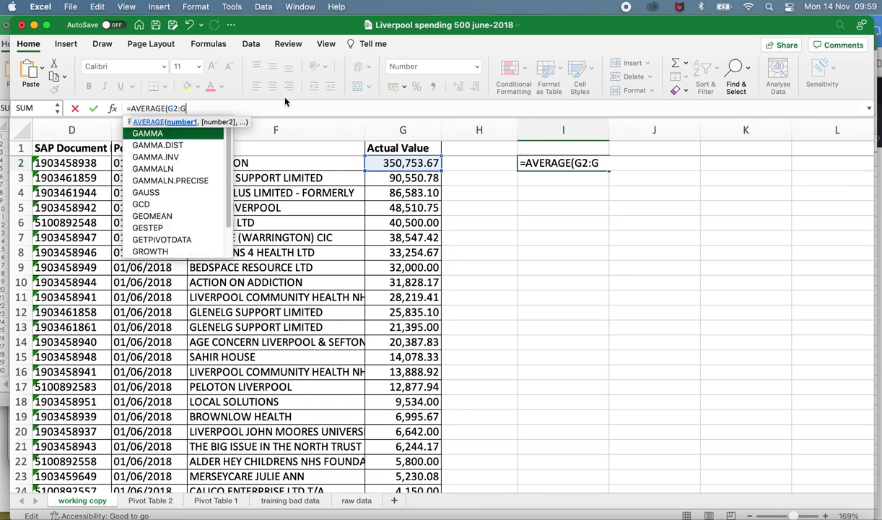
text(2)
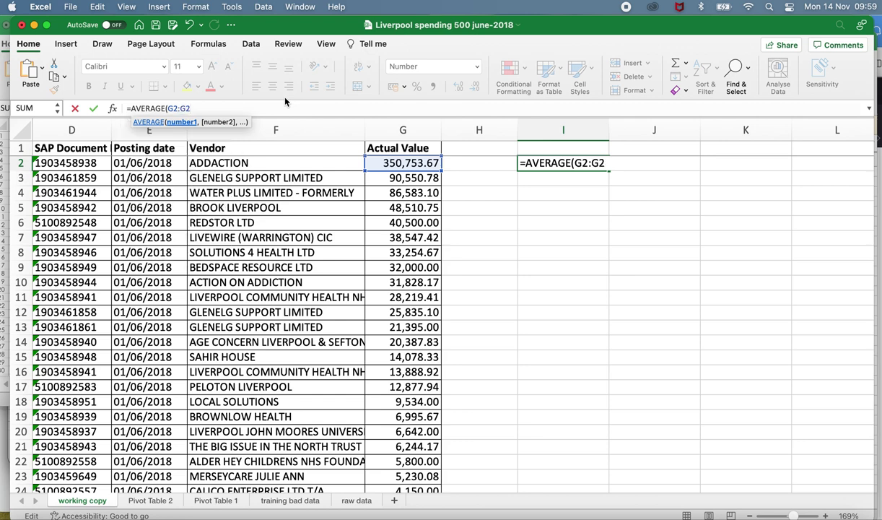
text(767)
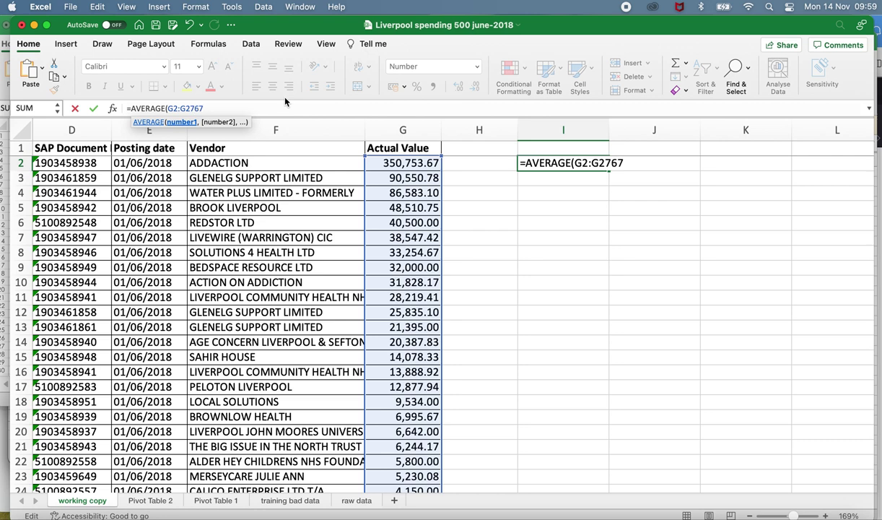
key(BackSpace)
key(BackSpace)
key(BackSpace)
text(800)
Step: Replace G2:G2800 with whole column G and close the formula as =AVERAGE(G:G)
drag(205, 109, 166, 108)
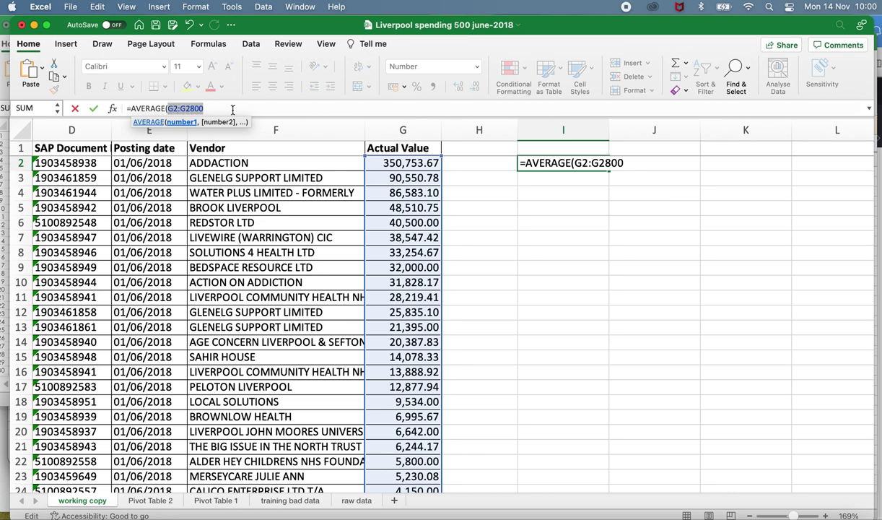
key(BackSpace)
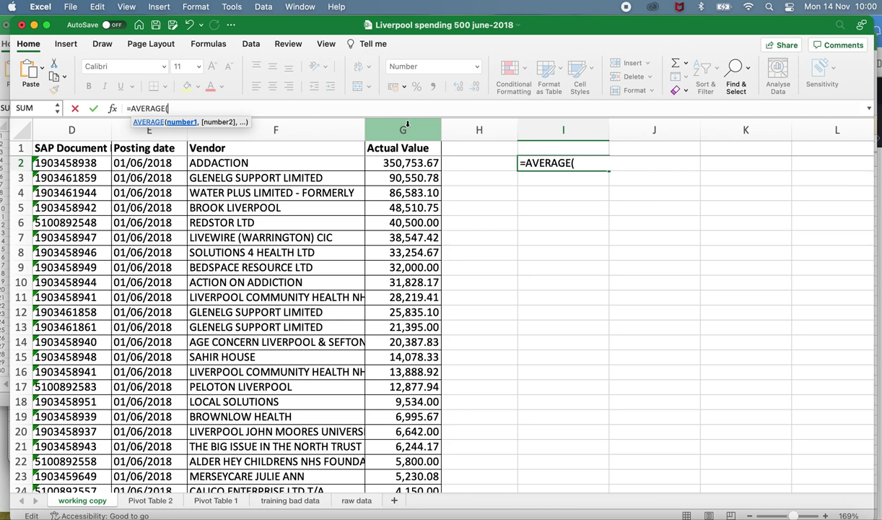
click(407, 125)
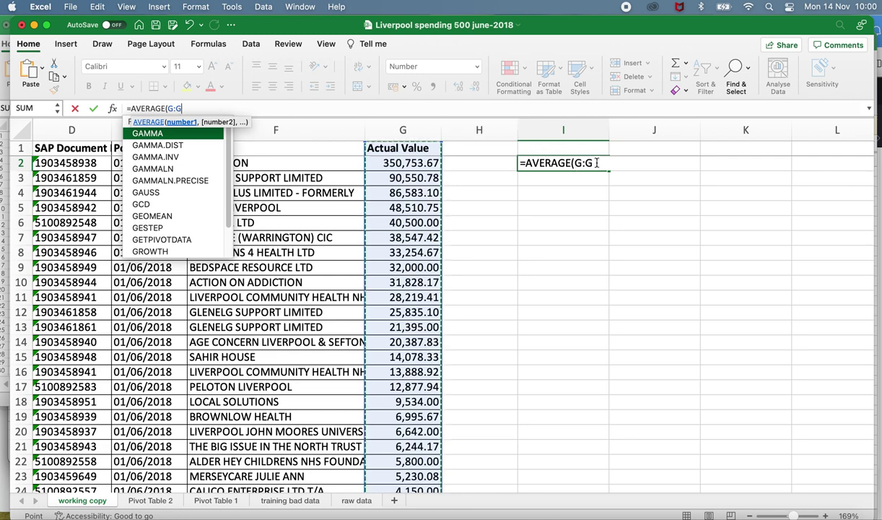
click(596, 163)
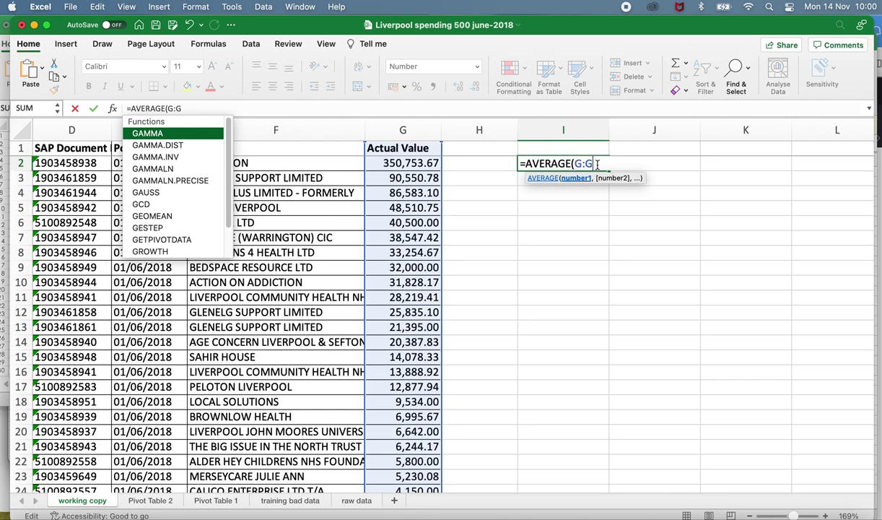
text())
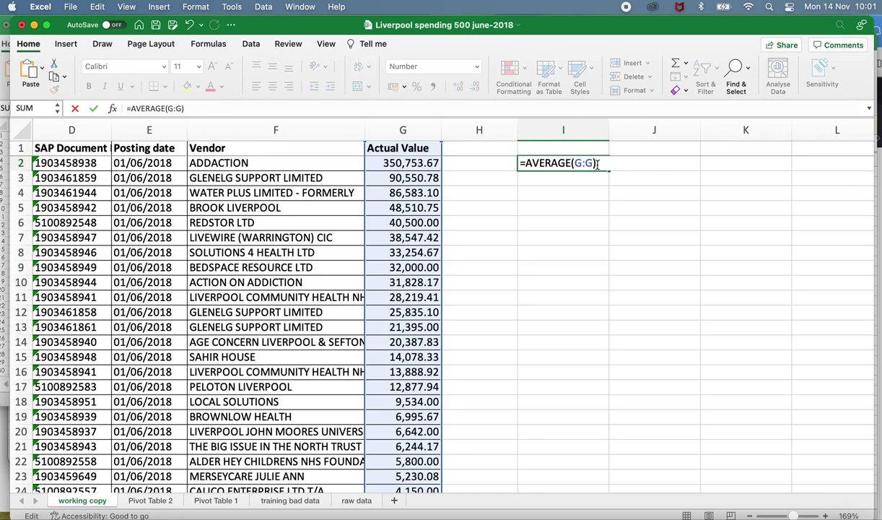
Step: Enter =AVERAGE(G:G) in I2 (5,067.12) and =MEDIAN(G:G) in I3 (1,434.83)
key(Return)
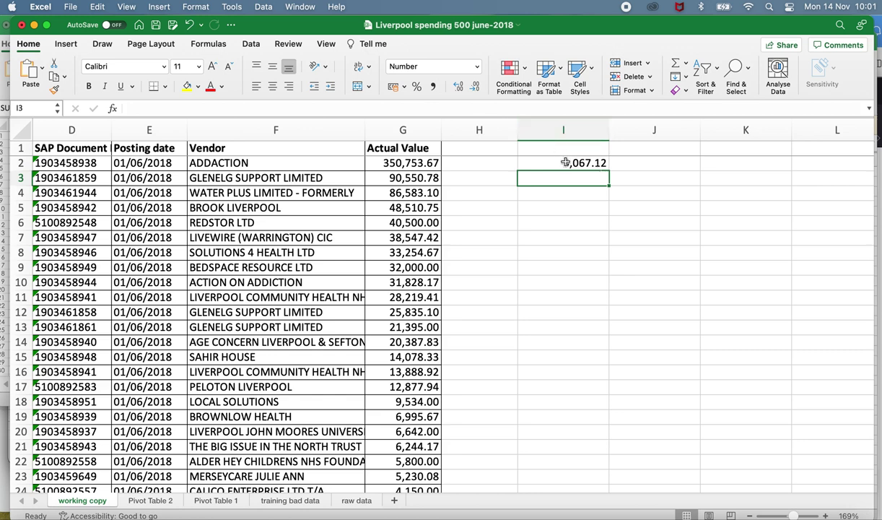
click(553, 163)
click(574, 178)
text(=)
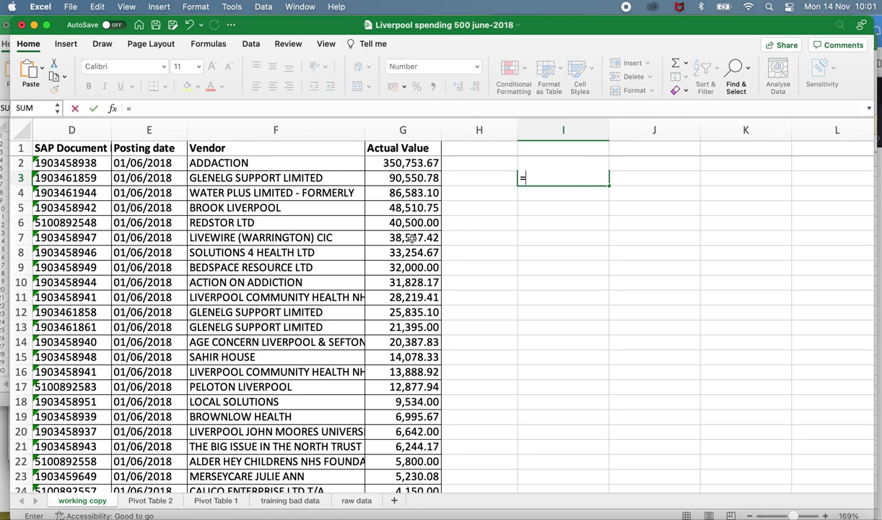
text(MEDIAN)
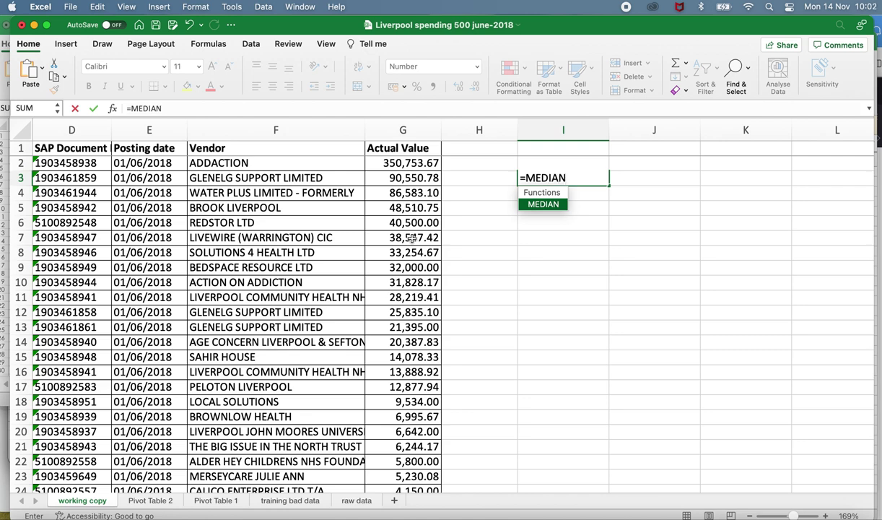
text(()
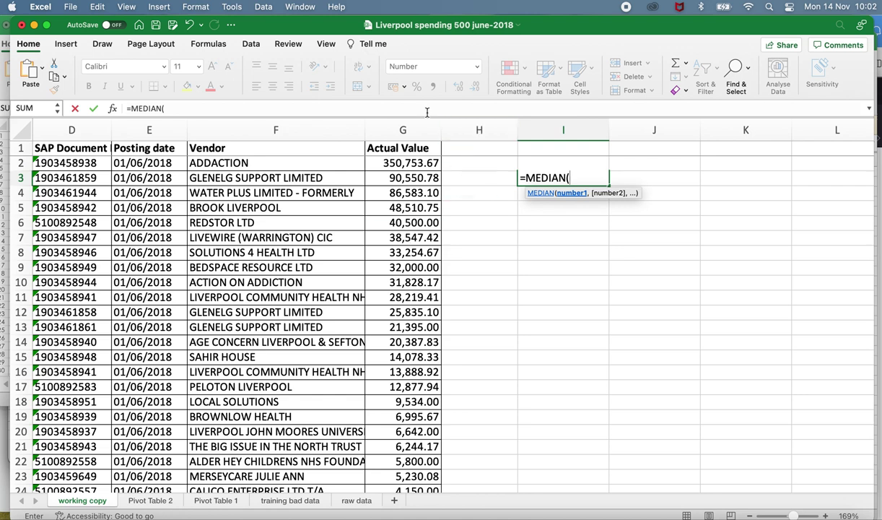
click(405, 128)
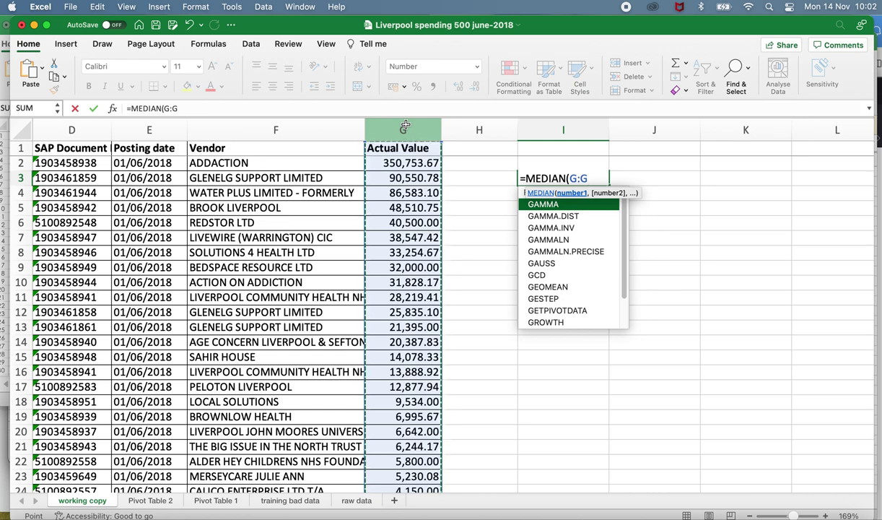
text())
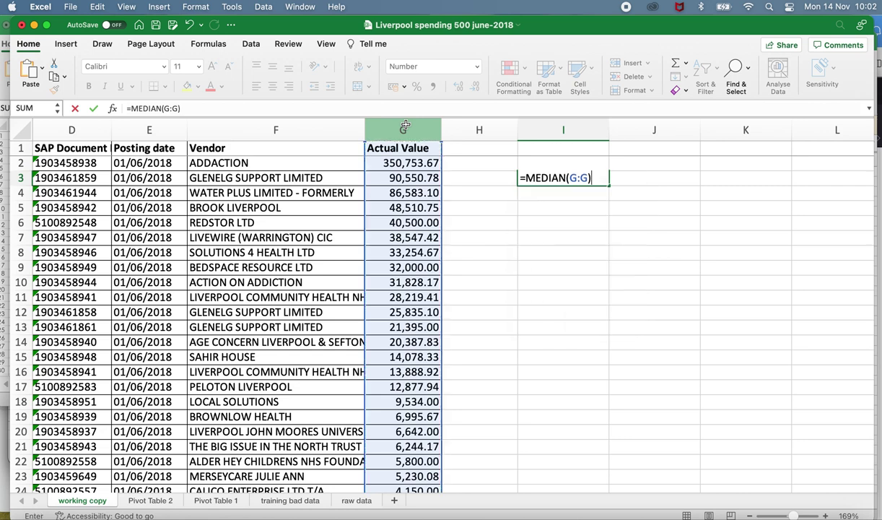
key(Return)
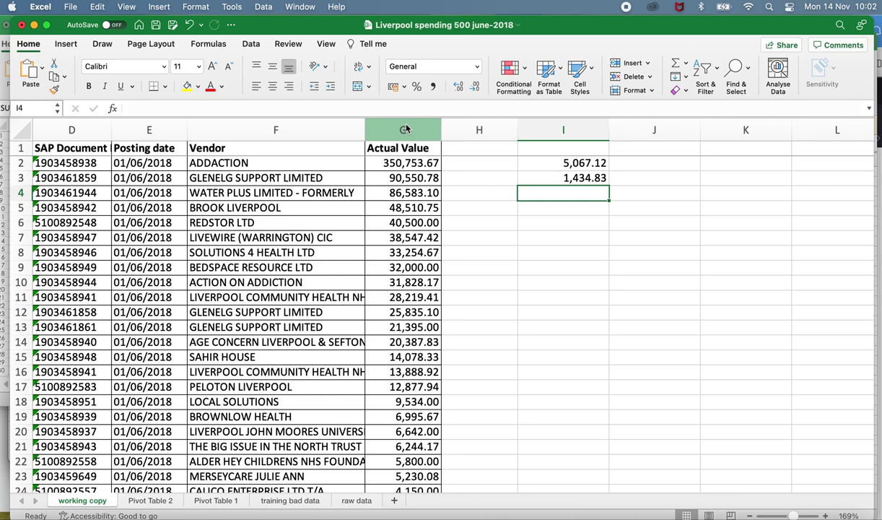
Step: Type the labels MEAN AVERAGE in J2 and MEDIAN AVERAGE in J3
key(Up)
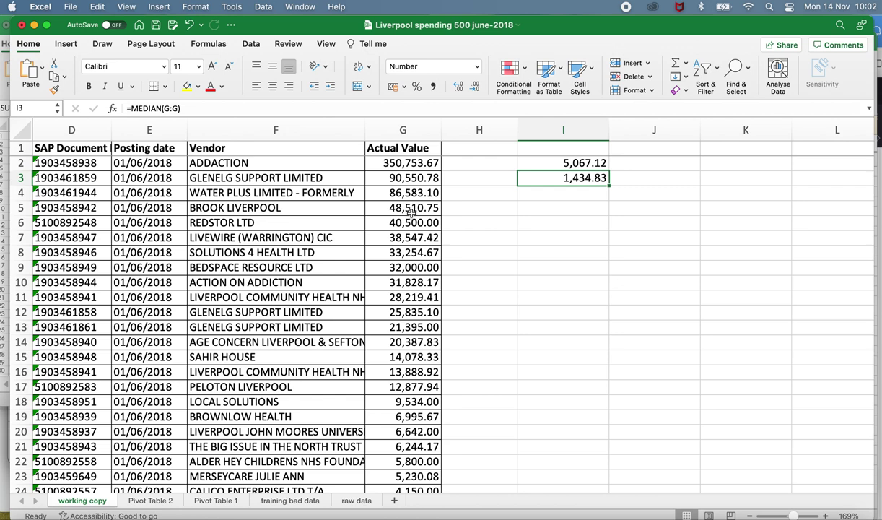
click(631, 163)
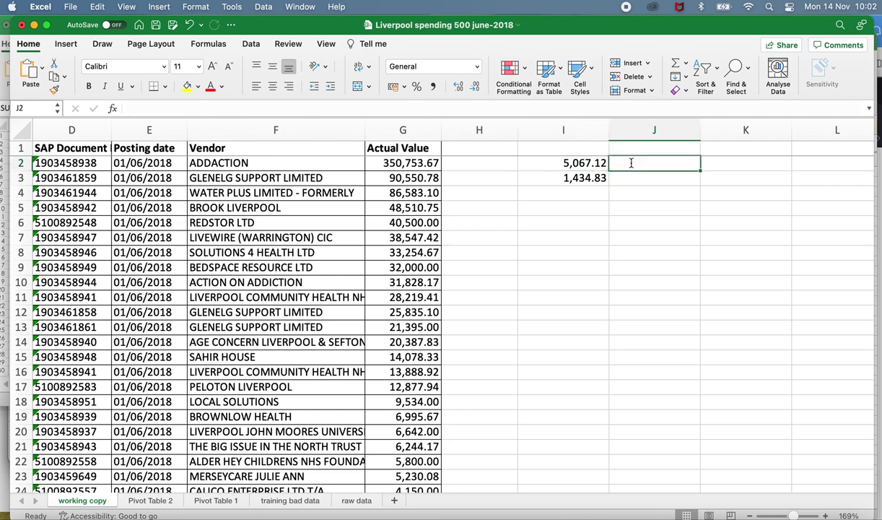
text(MEAN AVERAGE)
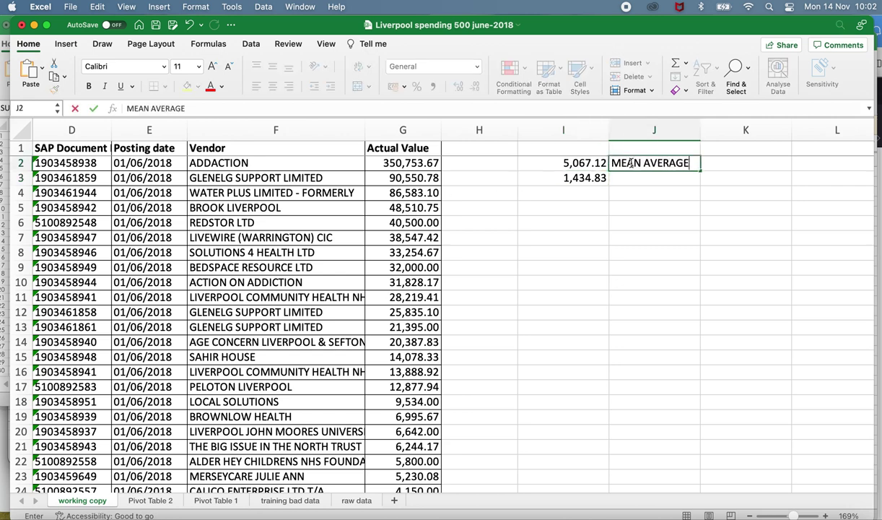
key(Return)
text(MED)
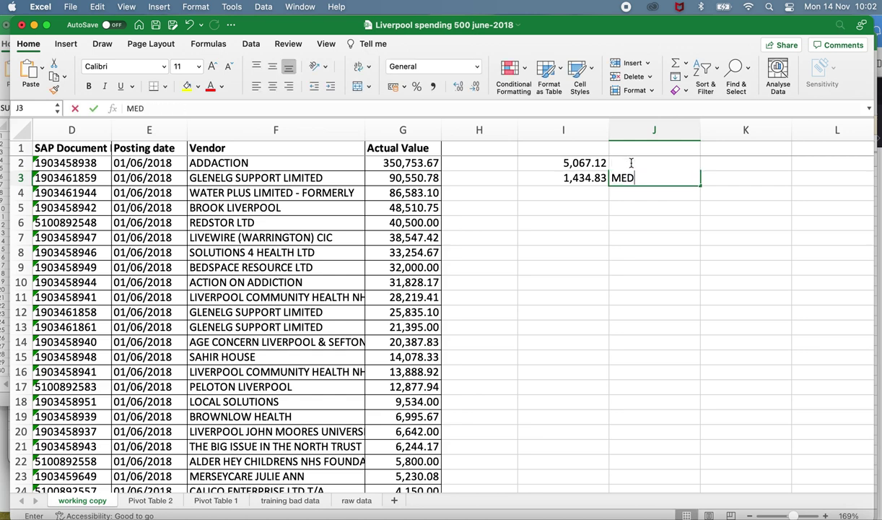
text(IAN AVERAGE)
key(Return)
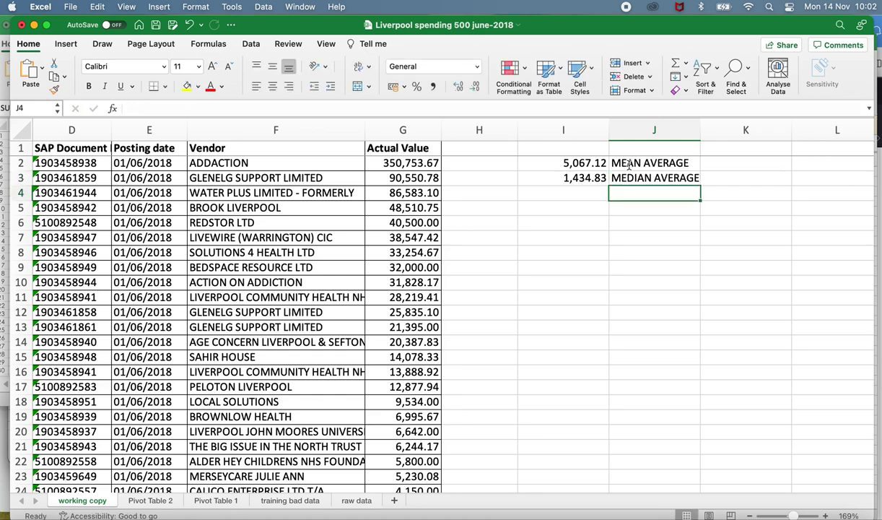
click(630, 163)
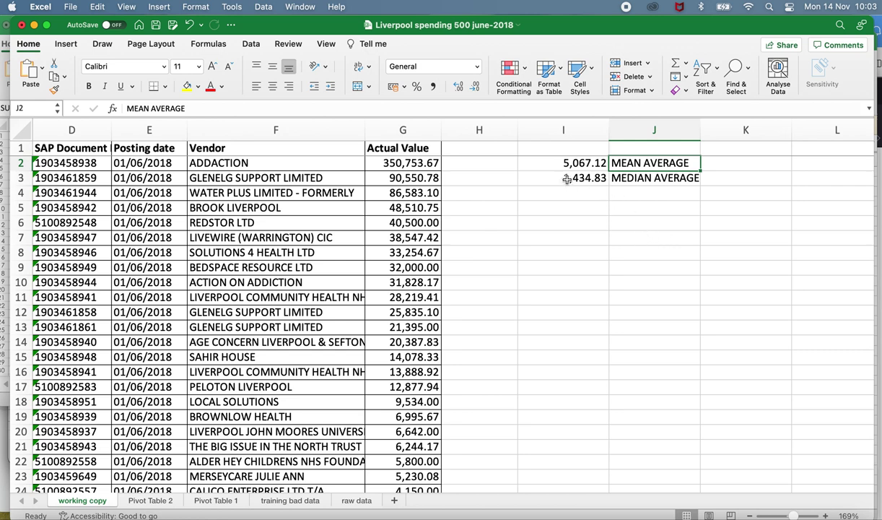
Step: Review the mean and median formulas, then select empty cell I4 below them
scroll(567, 179, right, 2)
scroll(567, 179, right, 2)
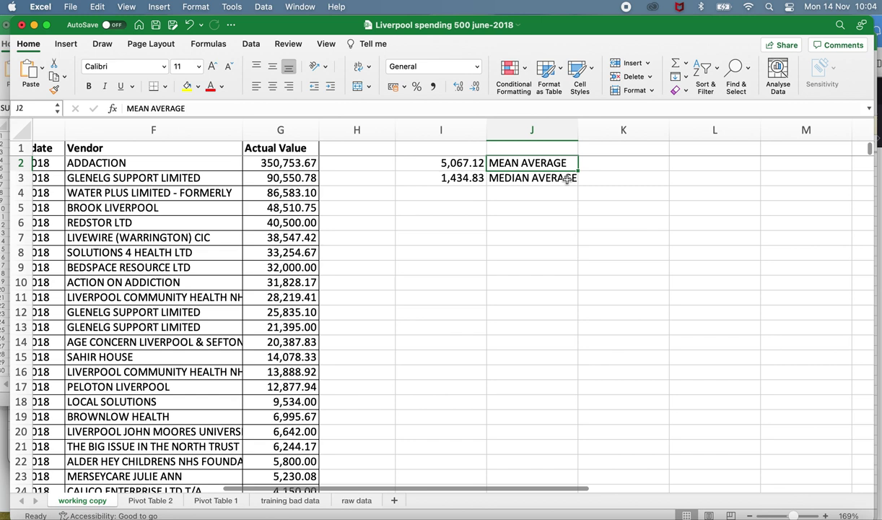
click(443, 164)
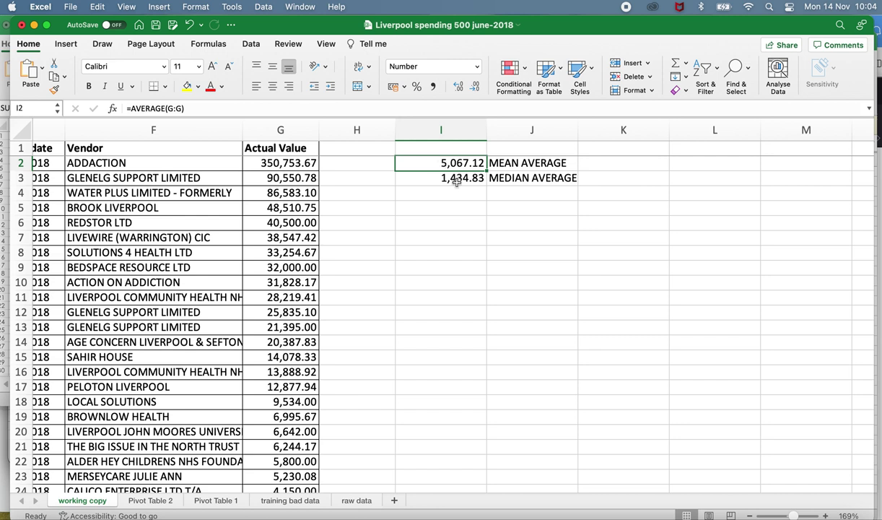
click(457, 182)
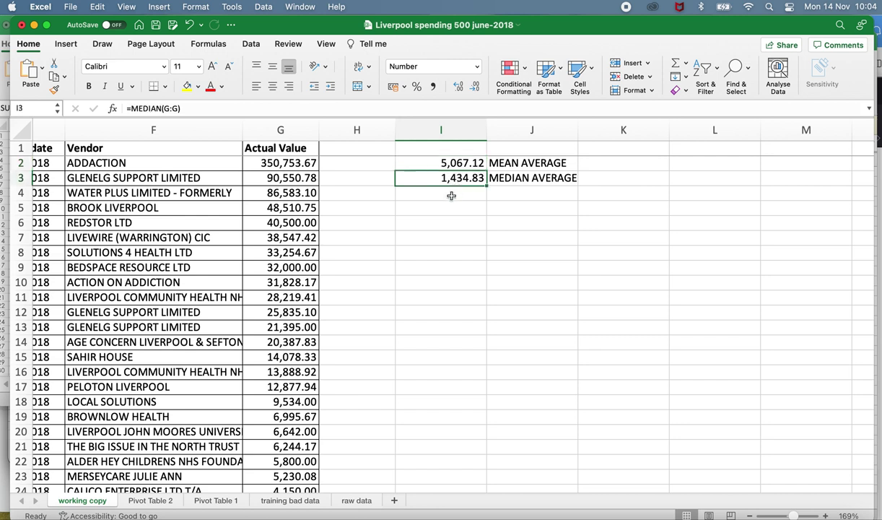
click(451, 196)
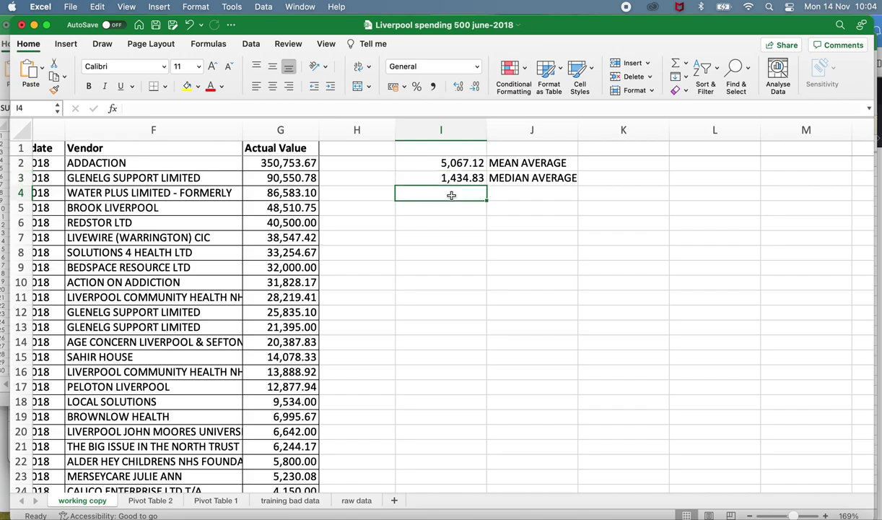
scroll(451, 196, left, 2)
scroll(451, 196, left, 3)
scroll(451, 194, left, 1)
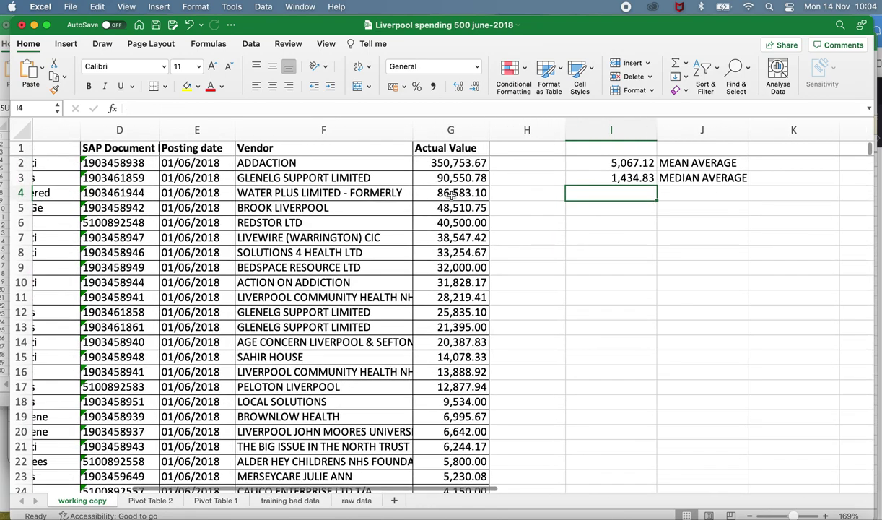
scroll(451, 196, left, 2)
scroll(452, 196, left, 2)
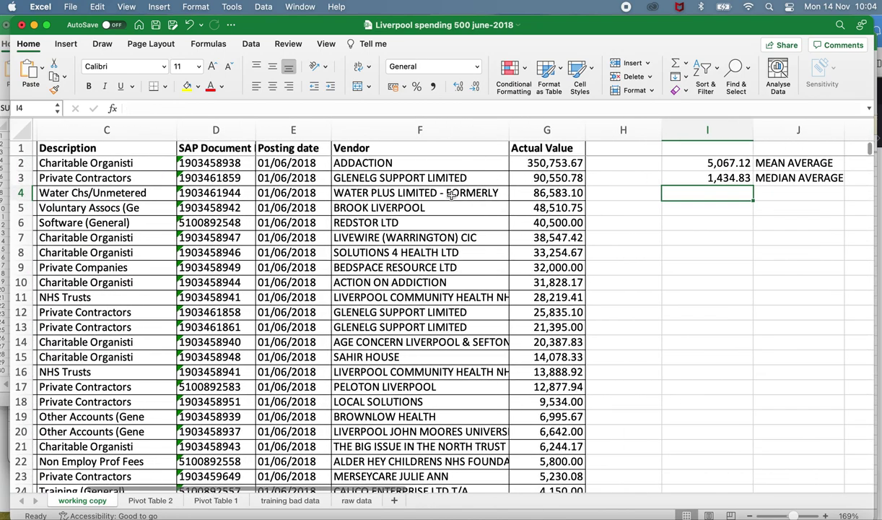
scroll(450, 200, right, 6)
scroll(450, 201, right, 2)
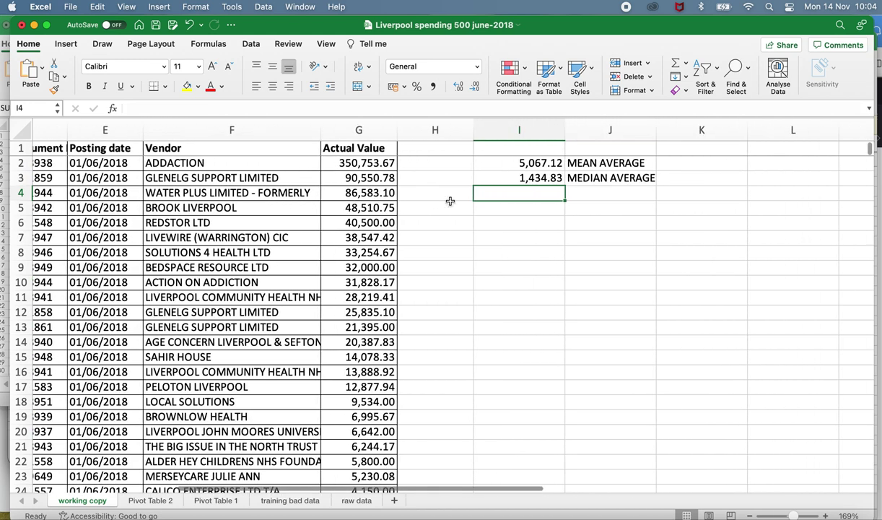
Step: Type =COUNTIF( in I4 and pick the Vendor column F as the range
text(=C)
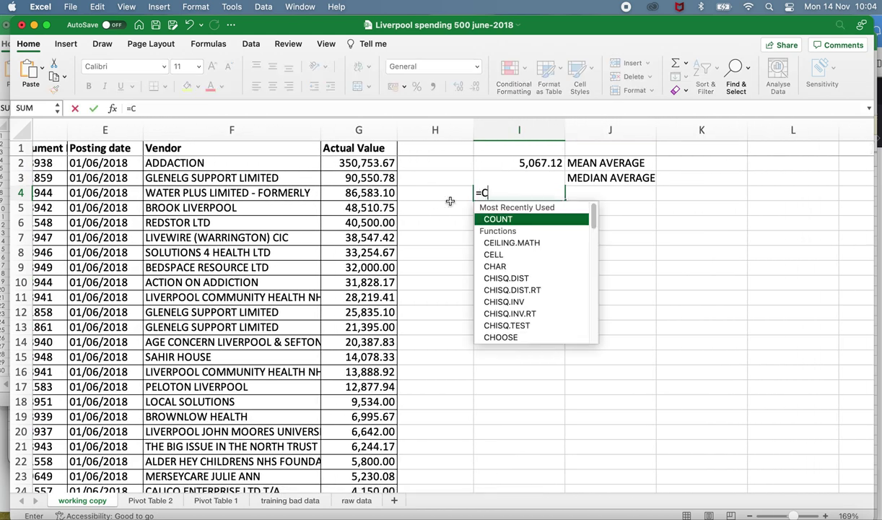
text(OUNTIF()
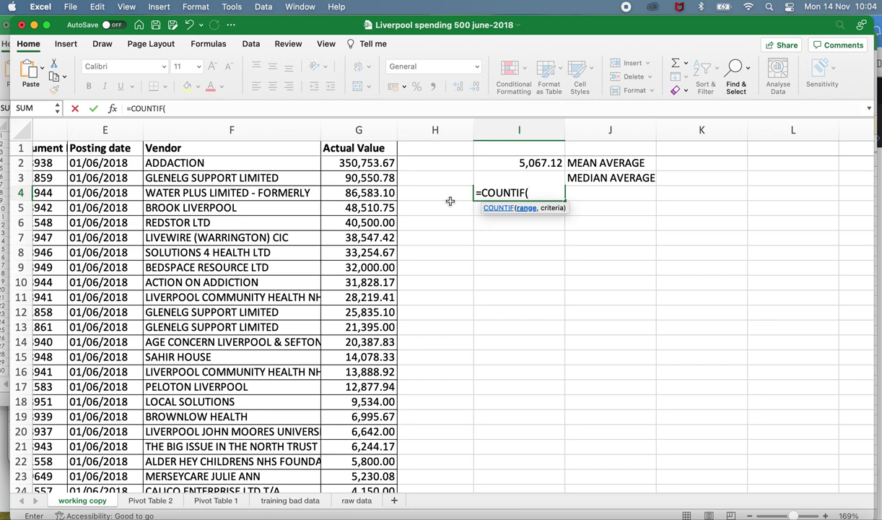
click(466, 196)
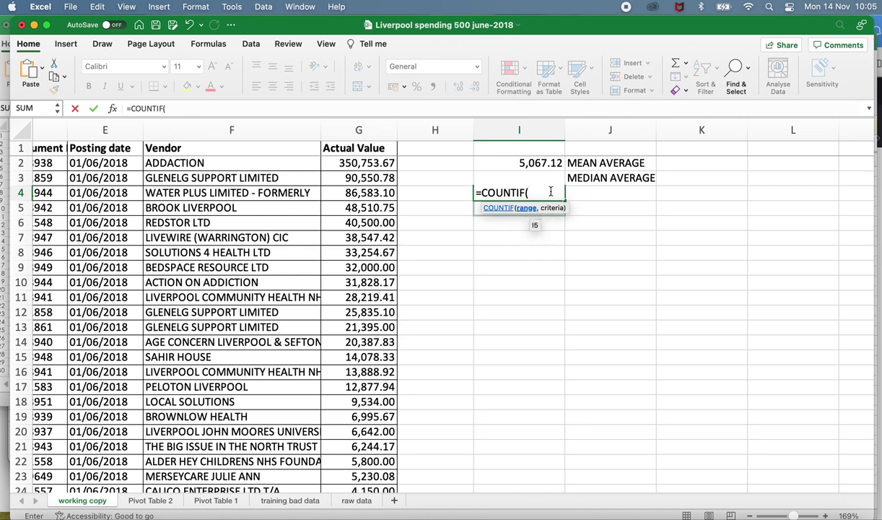
click(254, 124)
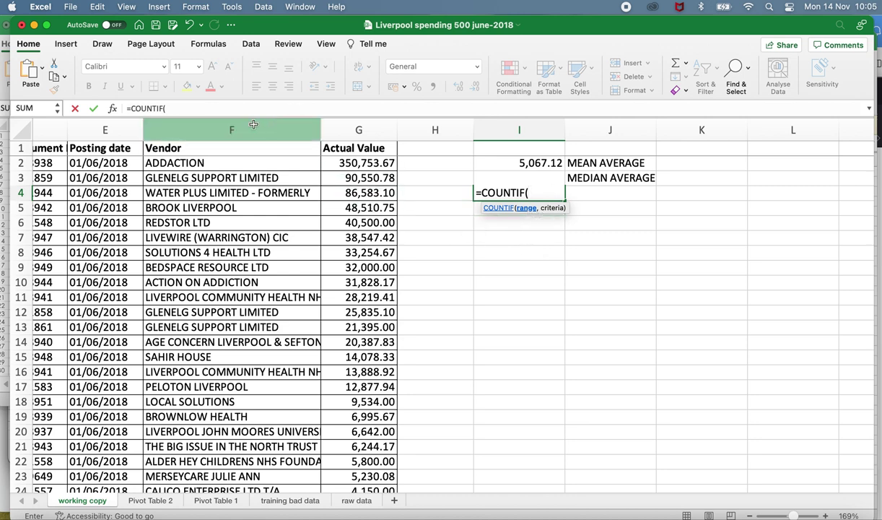
Step: Complete I4 as =COUNTIF(F:F,"GLENELG SUPPORT LIMITED"), returning 158
click(253, 124)
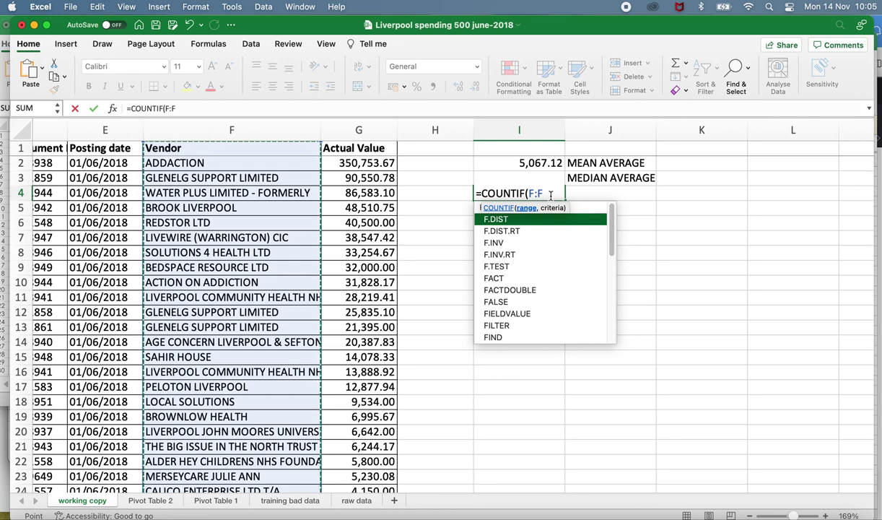
text(,)
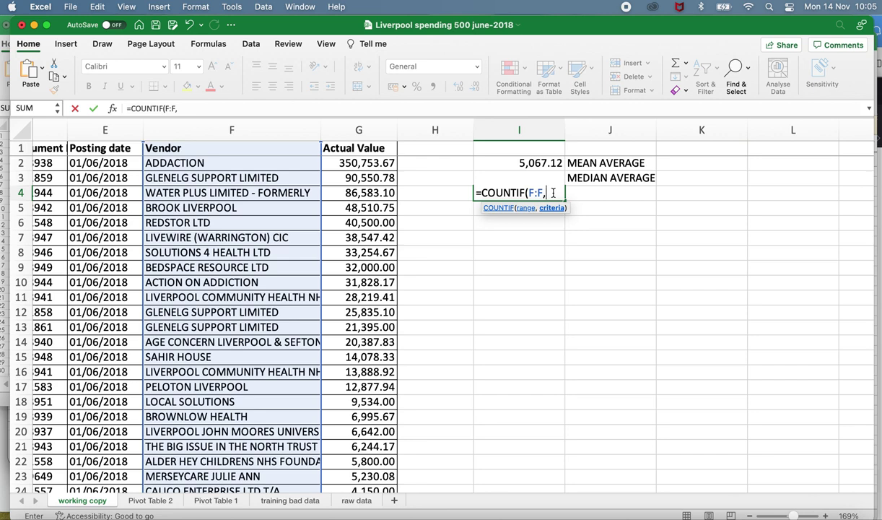
text("GL)
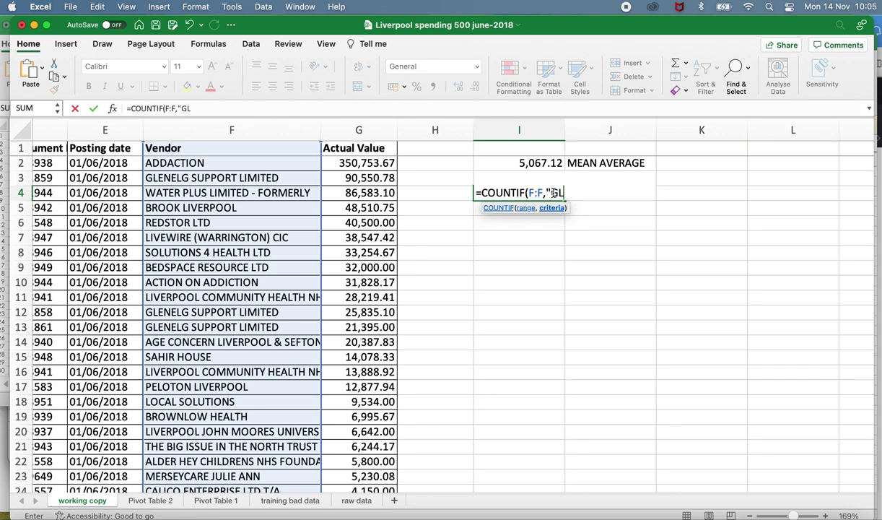
text(ENELG SUPPORT LIMITED)
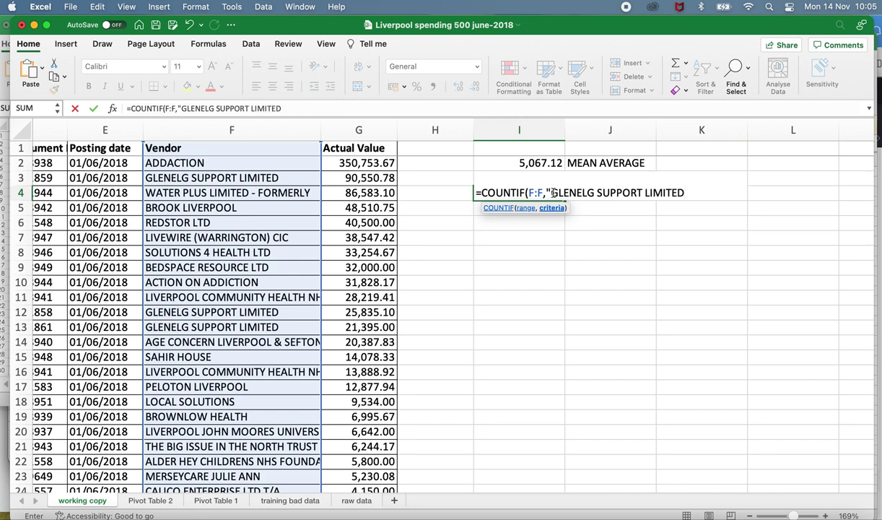
text(")
text())
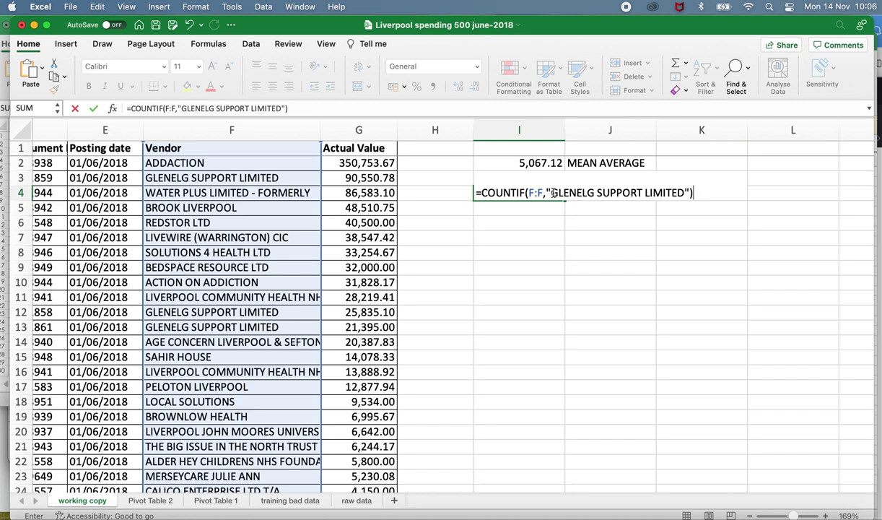
key(Return)
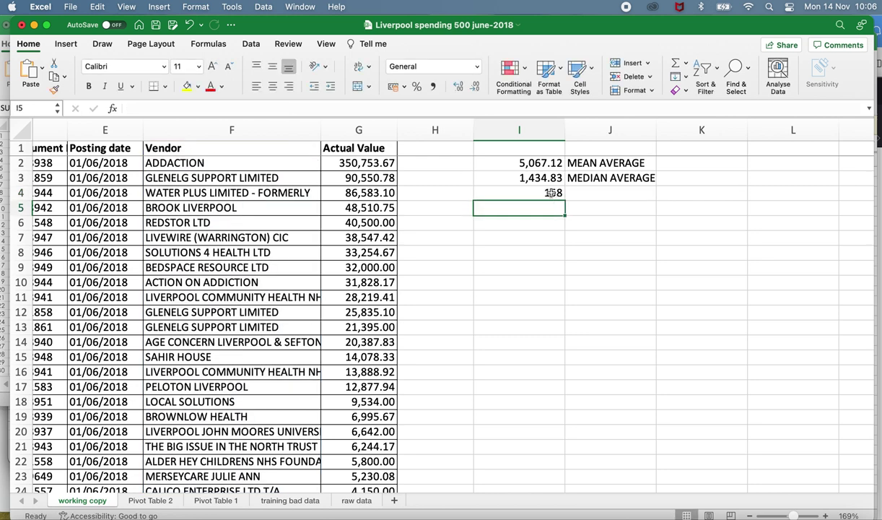
click(534, 192)
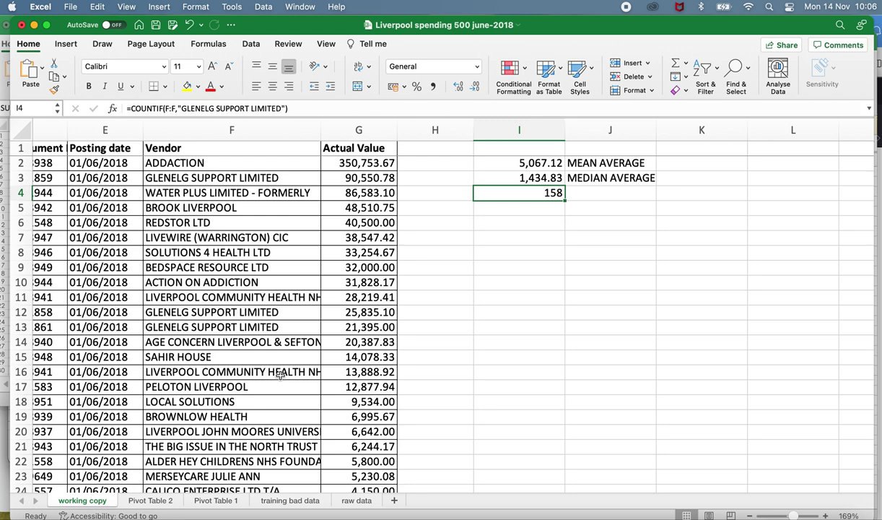
double_click(550, 192)
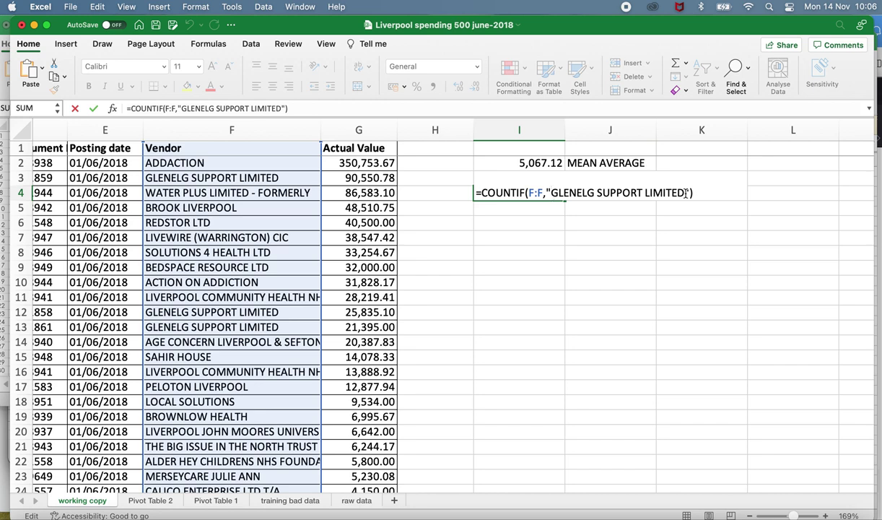
drag(687, 193, 645, 191)
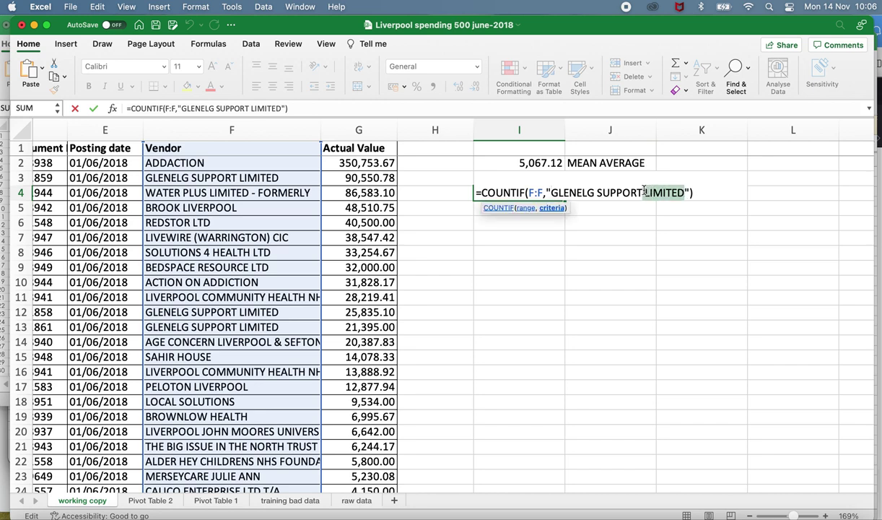
key(BackSpace)
key(Return)
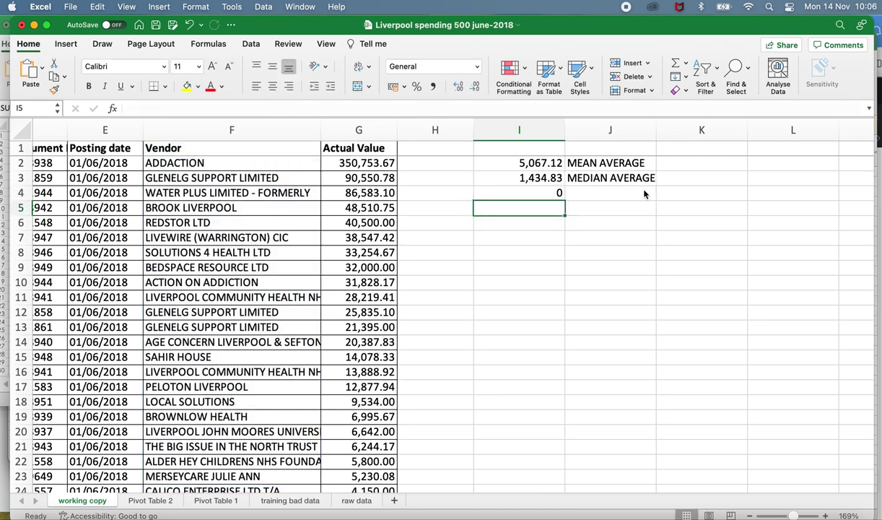
key(Up)
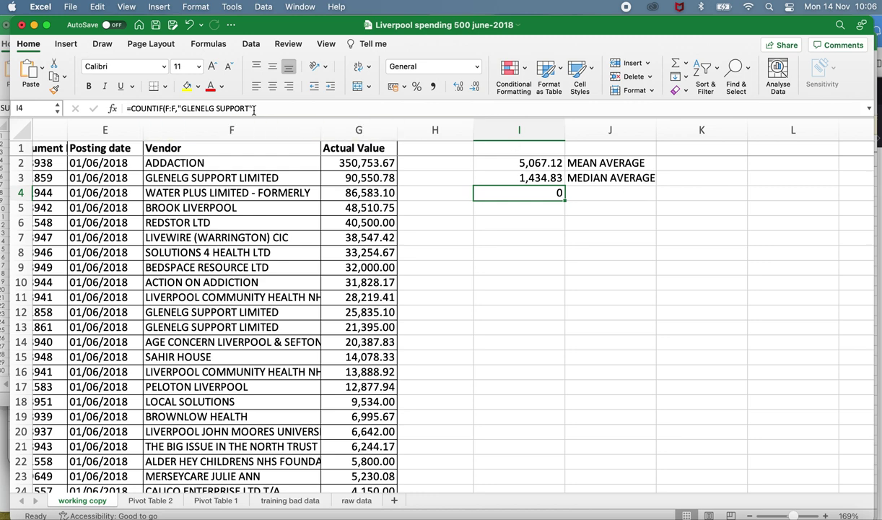
double_click(525, 186)
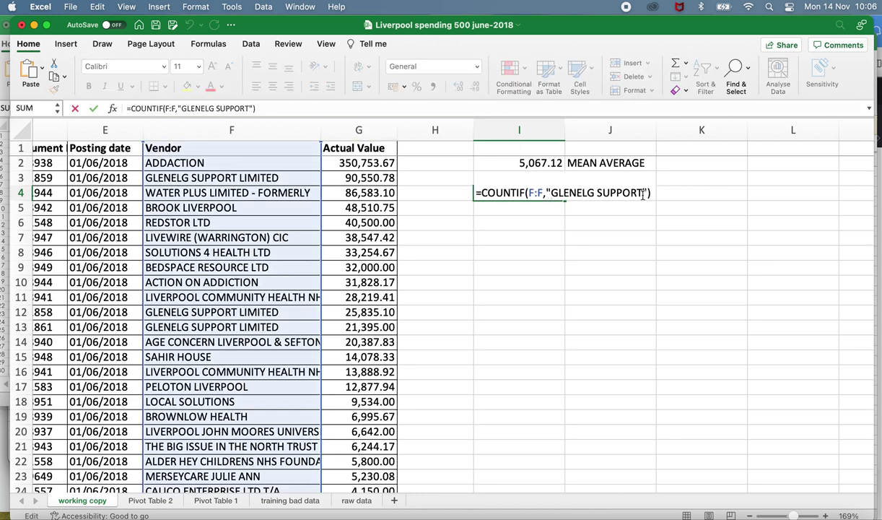
click(643, 193)
text(LIMITED)
key(Return)
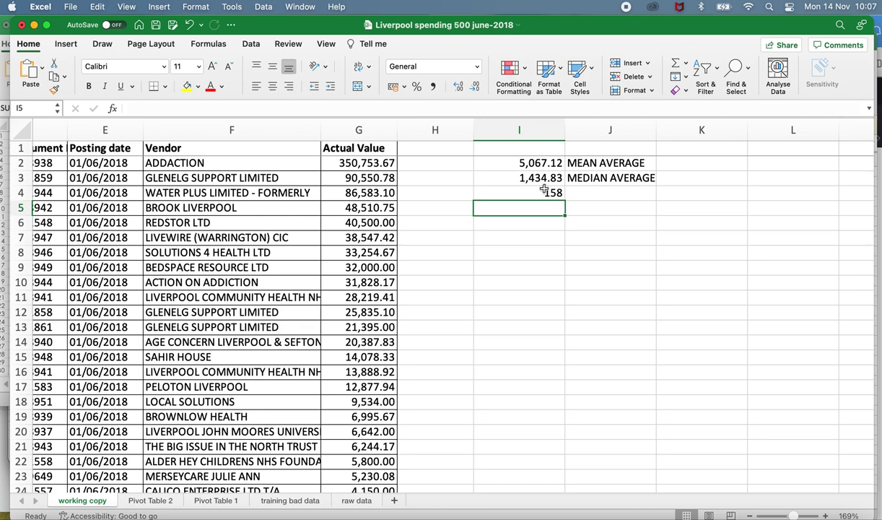
Step: Reopen I4's =COUNTIF(F:F,"GLENELG SUPPORT LIMITED") formula in edit mode
click(547, 192)
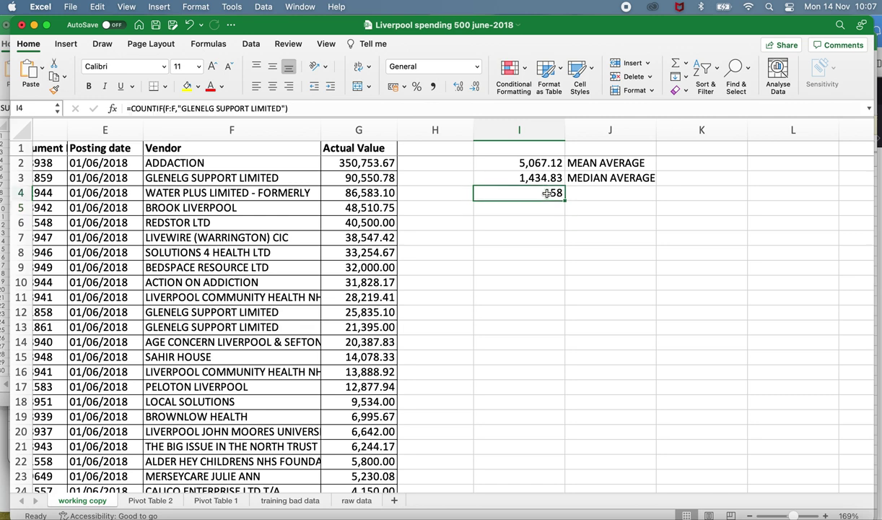
double_click(547, 193)
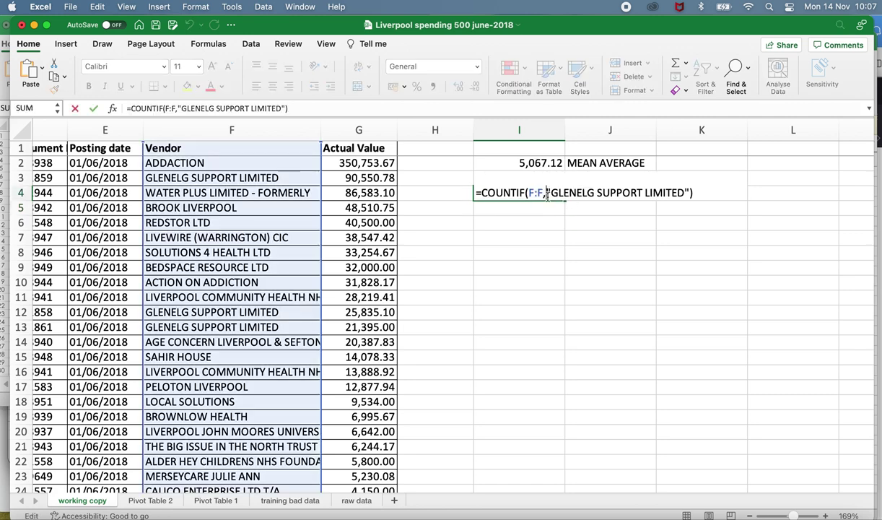